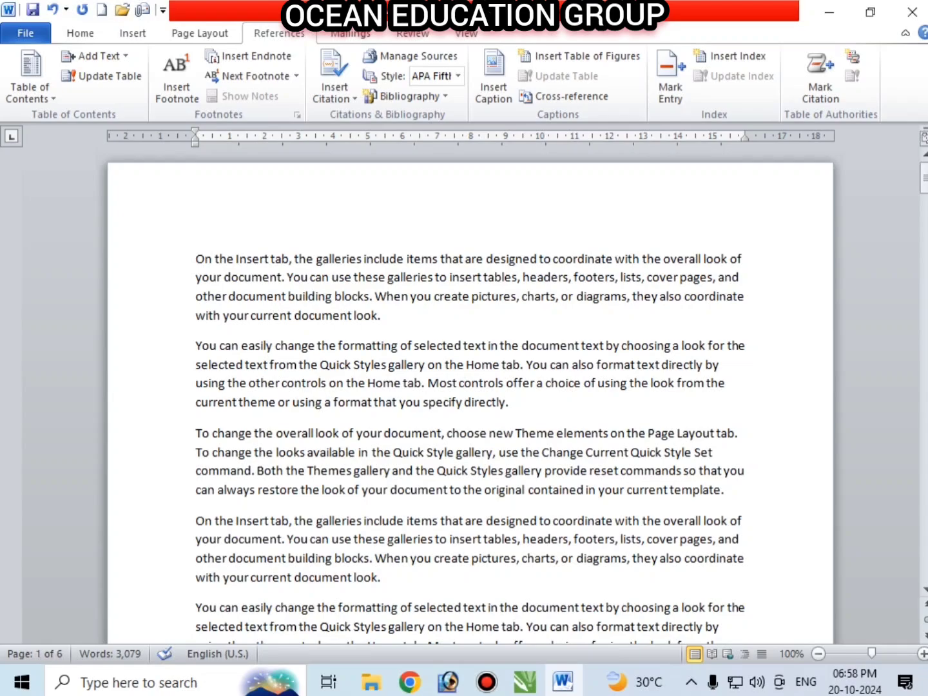
Insert a footnote at the end of the sixth paragraph on page 1, after "your current template."
{"action": "scroll", "coordinate": [470, 394], "scroll_direction": "down", "scroll_amount": 4}
{"action": "scroll", "coordinate": [470, 393], "scroll_direction": "down", "scroll_amount": 4}
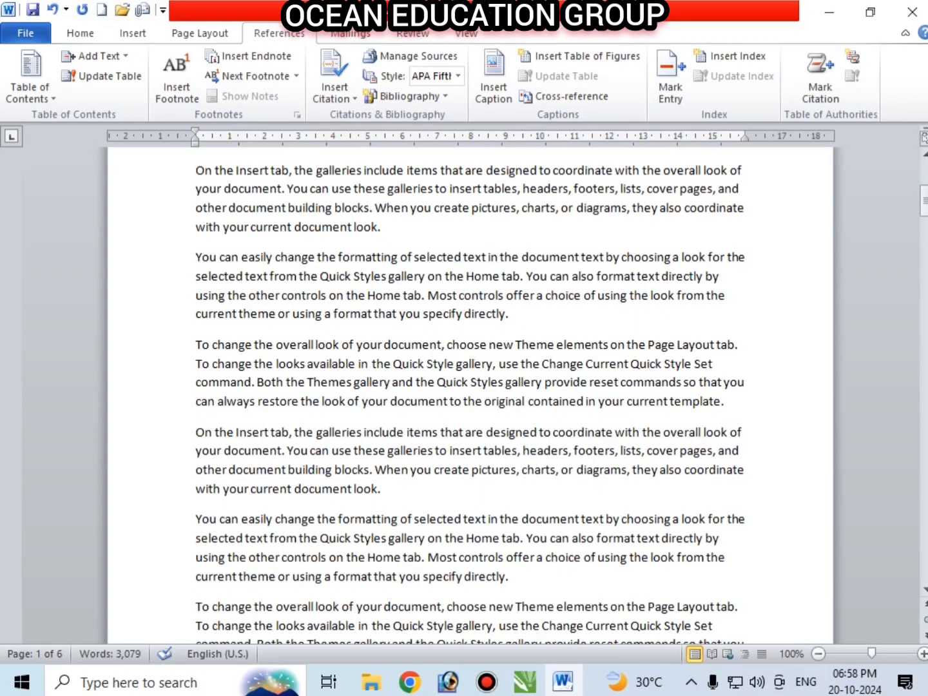
{"action": "left_click", "coordinate": [725, 401]}
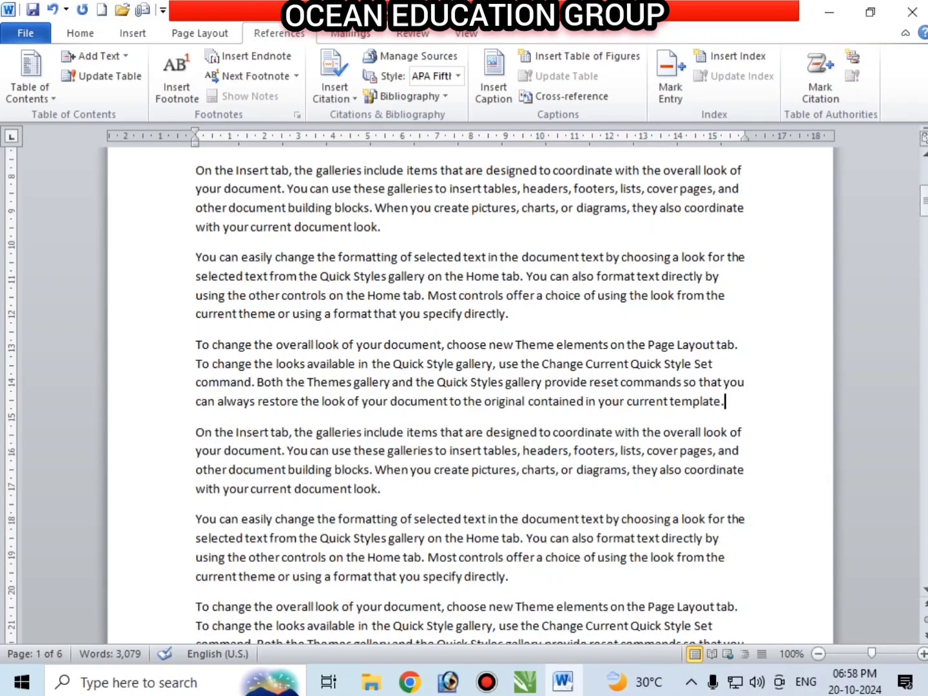
{"action": "mouse_move", "coordinate": [726, 401]}
{"action": "left_mouse_down"}
{"action": "mouse_move", "coordinate": [211, 363]}
{"action": "mouse_move", "coordinate": [195, 345]}
{"action": "mouse_move", "coordinate": [732, 402]}
{"action": "left_mouse_up"}
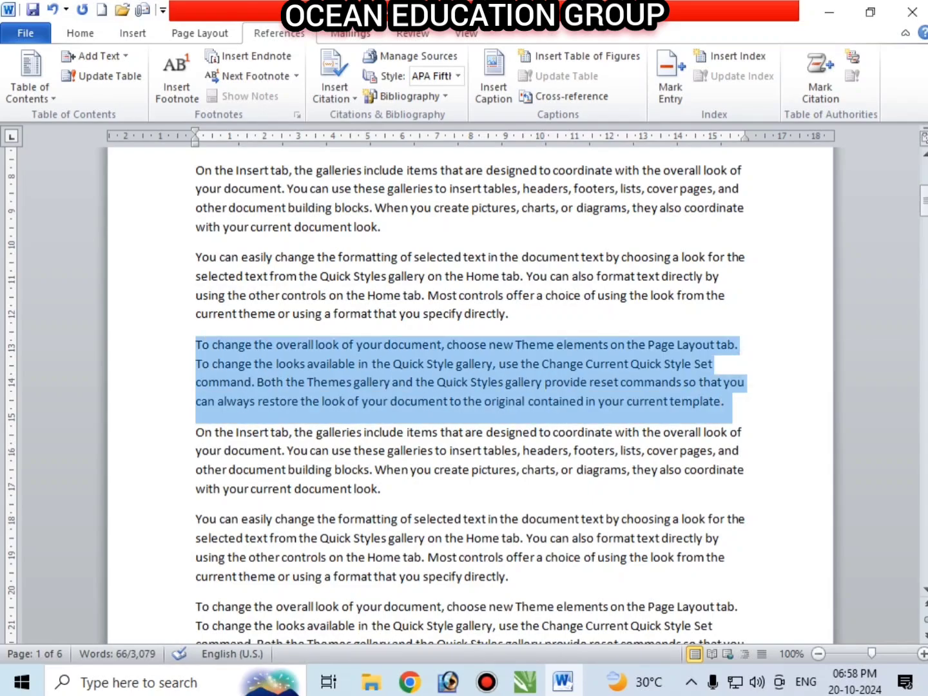
{"action": "left_click", "coordinate": [725, 401]}
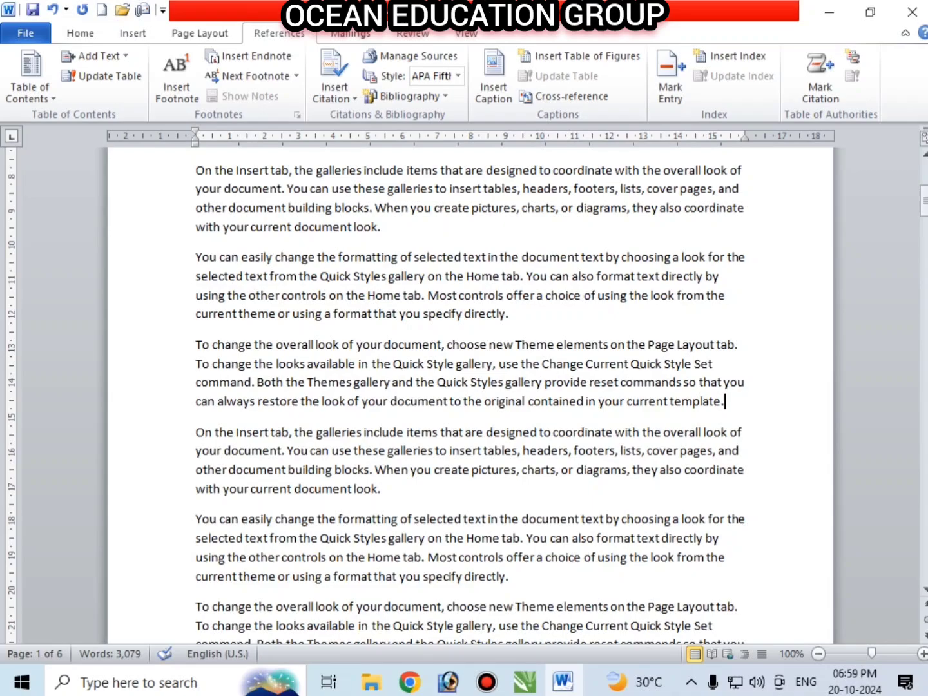
{"action": "left_click_drag", "start_coordinate": [729, 402], "coordinate": [716, 402]}
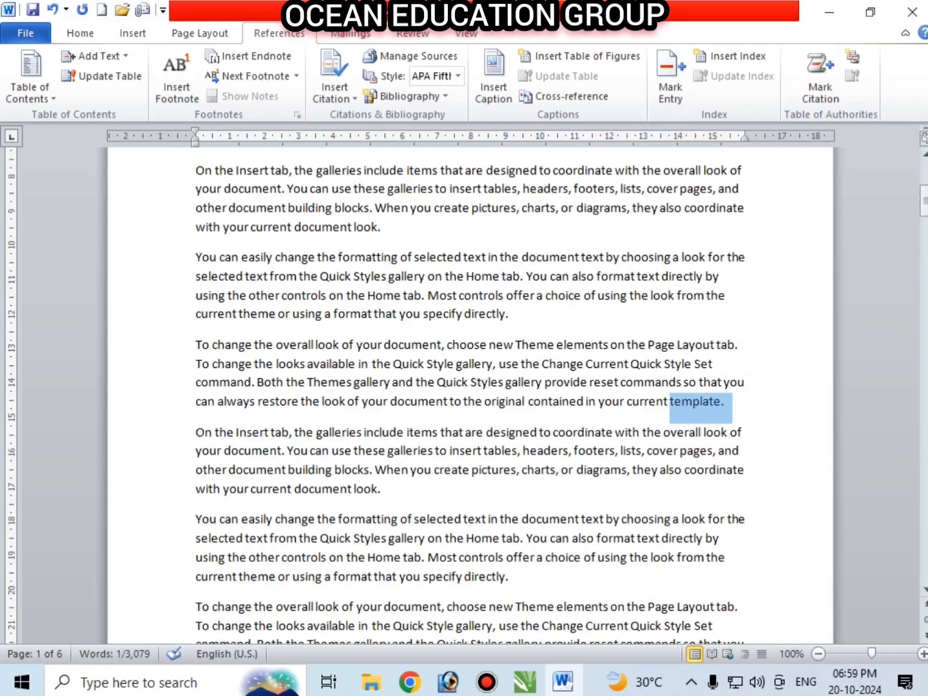
{"action": "left_click", "coordinate": [716, 402]}
{"action": "left_click", "coordinate": [726, 402]}
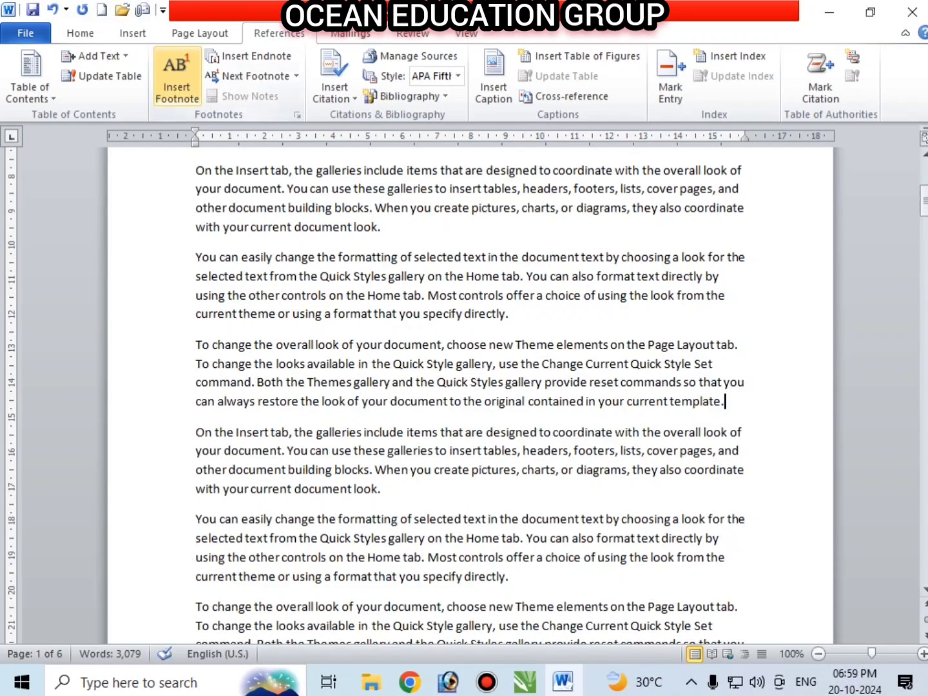
{"action": "left_click", "coordinate": [177, 81]}
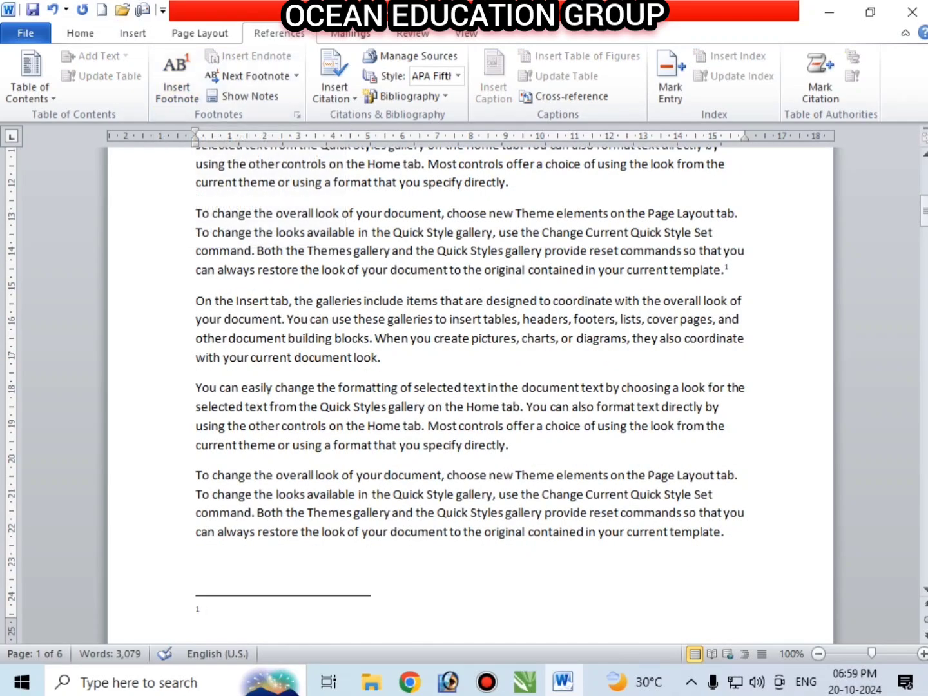
Enter "Ocean Education Group" as the text of the first footnote on page 1
{"action": "scroll", "coordinate": [466, 392], "scroll_direction": "down", "scroll_amount": 1}
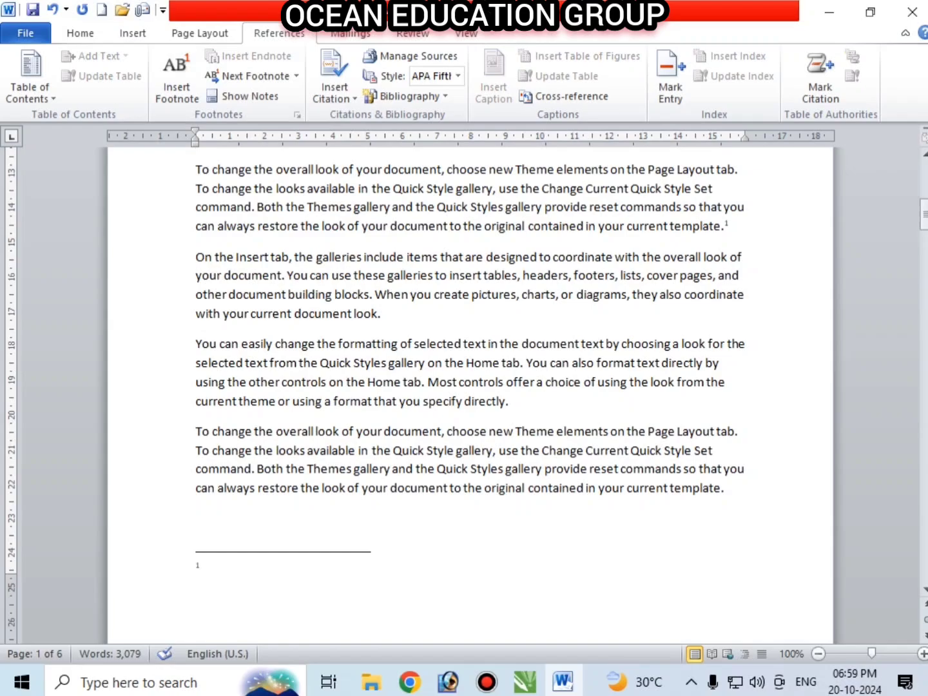
{"action": "scroll", "coordinate": [466, 392], "scroll_direction": "up", "scroll_amount": 3}
{"action": "scroll", "coordinate": [466, 392], "scroll_direction": "down", "scroll_amount": 1}
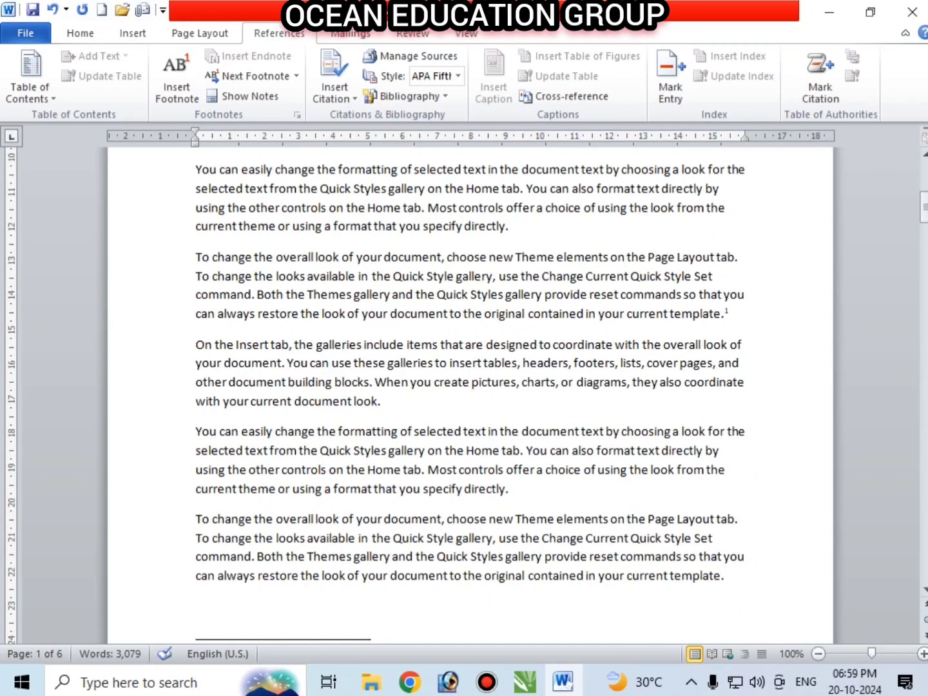
{"action": "scroll", "coordinate": [466, 392], "scroll_direction": "down", "scroll_amount": 2}
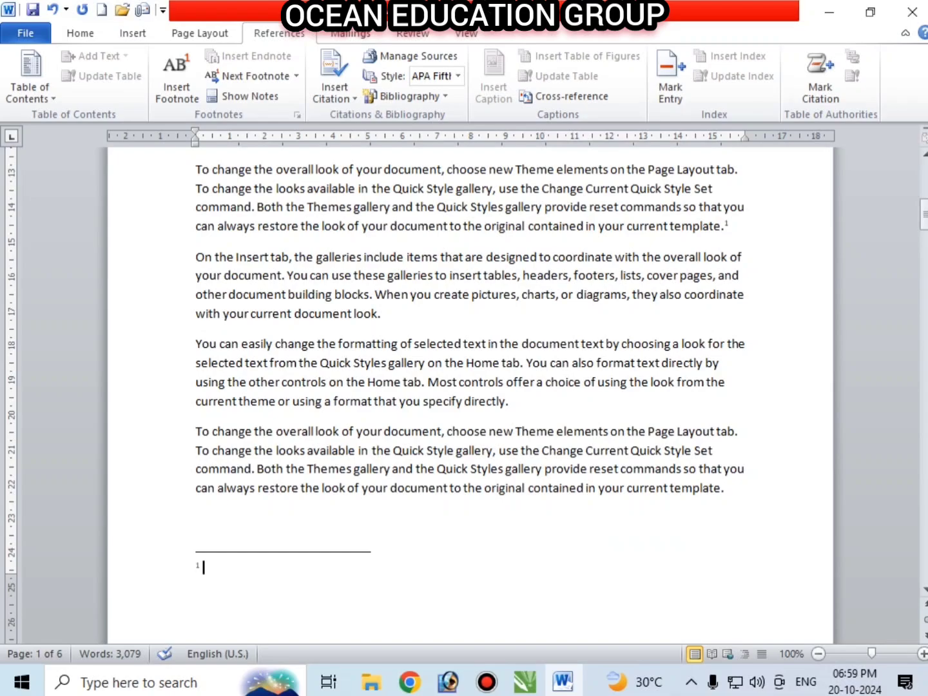
{"action": "type", "text": "Ocean E"}
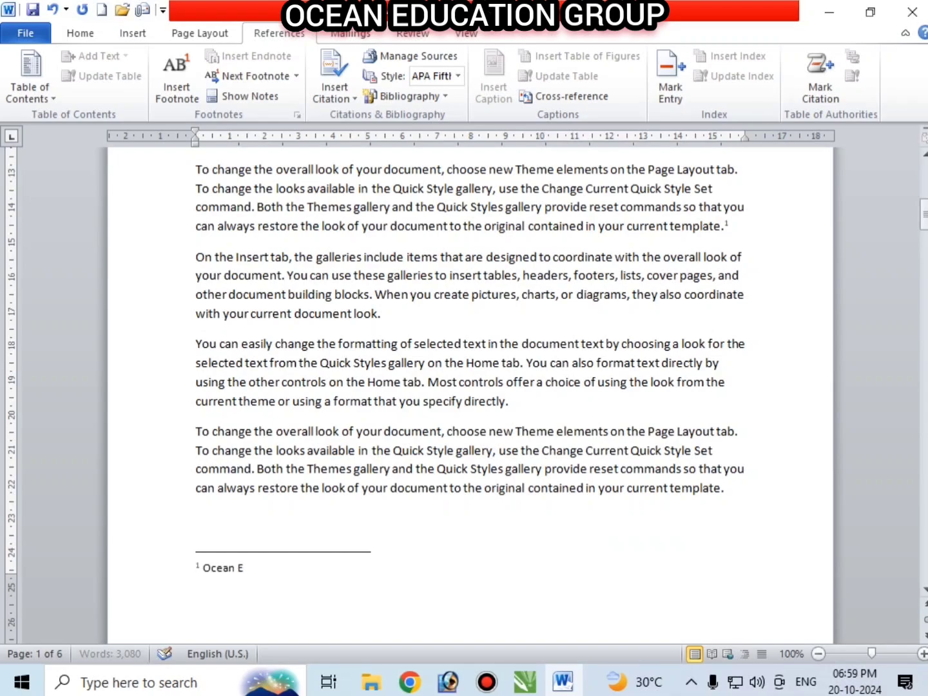
{"action": "type", "text": "ducation Group"}
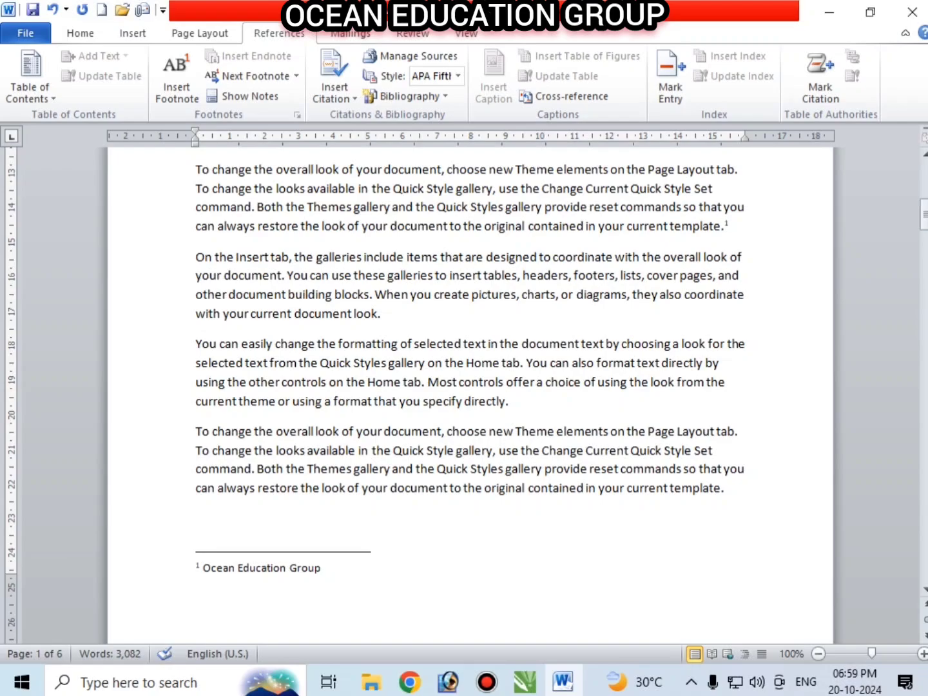
Review the body text of page 1 and the placement of the first footnote's reference mark
{"action": "left_click", "coordinate": [381, 315]}
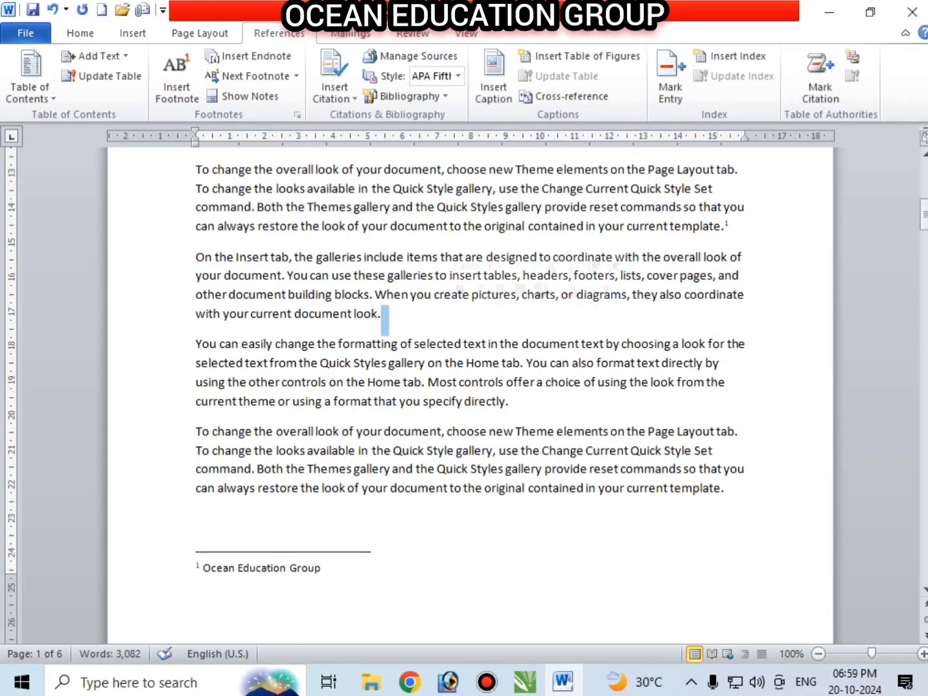
{"action": "scroll", "coordinate": [470, 387], "scroll_direction": "up", "scroll_amount": 9}
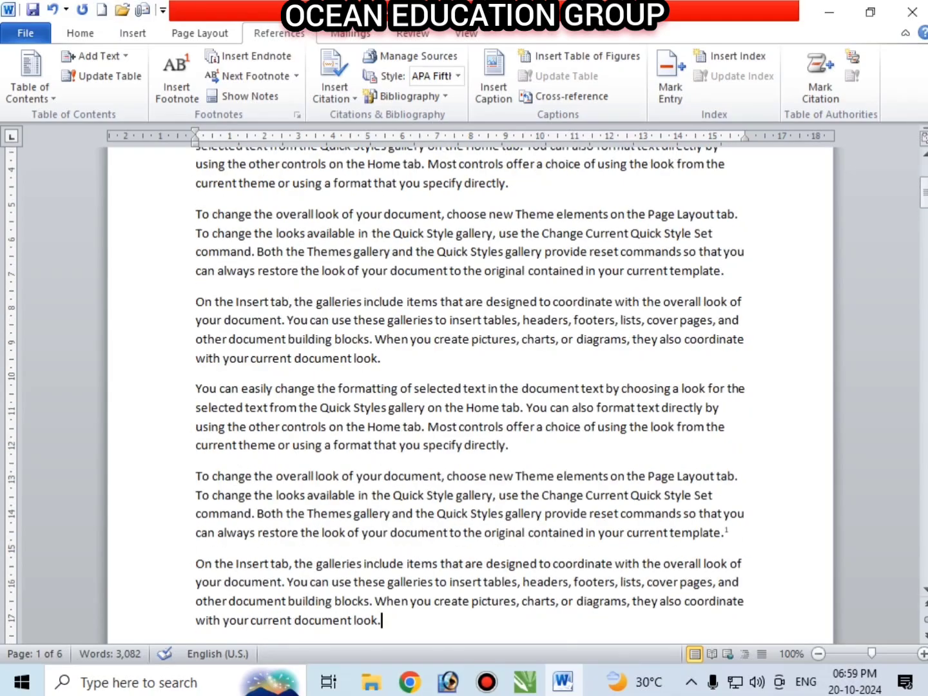
{"action": "scroll", "coordinate": [471, 387], "scroll_direction": "down", "scroll_amount": 2}
{"action": "scroll", "coordinate": [471, 386], "scroll_direction": "down", "scroll_amount": 2}
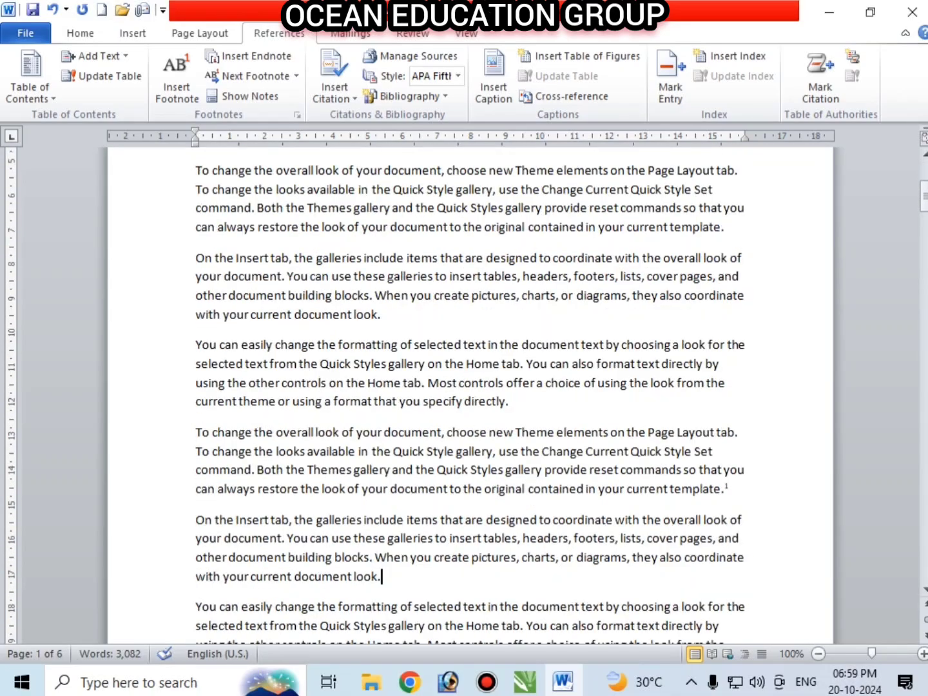
{"action": "scroll", "coordinate": [471, 386], "scroll_direction": "up", "scroll_amount": 1}
{"action": "scroll", "coordinate": [471, 387], "scroll_direction": "up", "scroll_amount": 3}
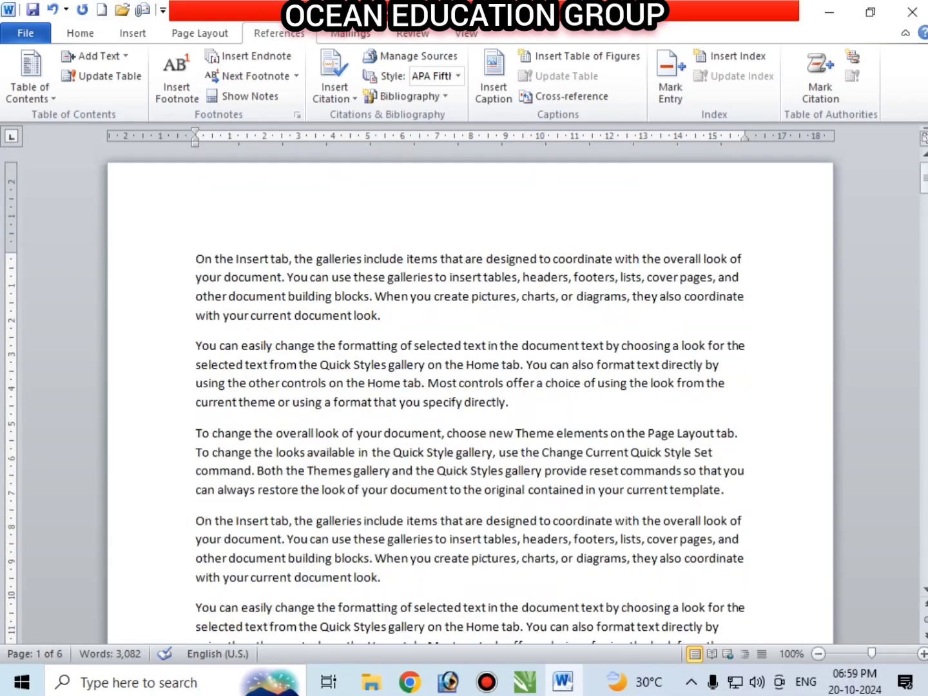
{"action": "scroll", "coordinate": [470, 386], "scroll_direction": "down", "scroll_amount": 4}
{"action": "scroll", "coordinate": [471, 387], "scroll_direction": "down", "scroll_amount": 2}
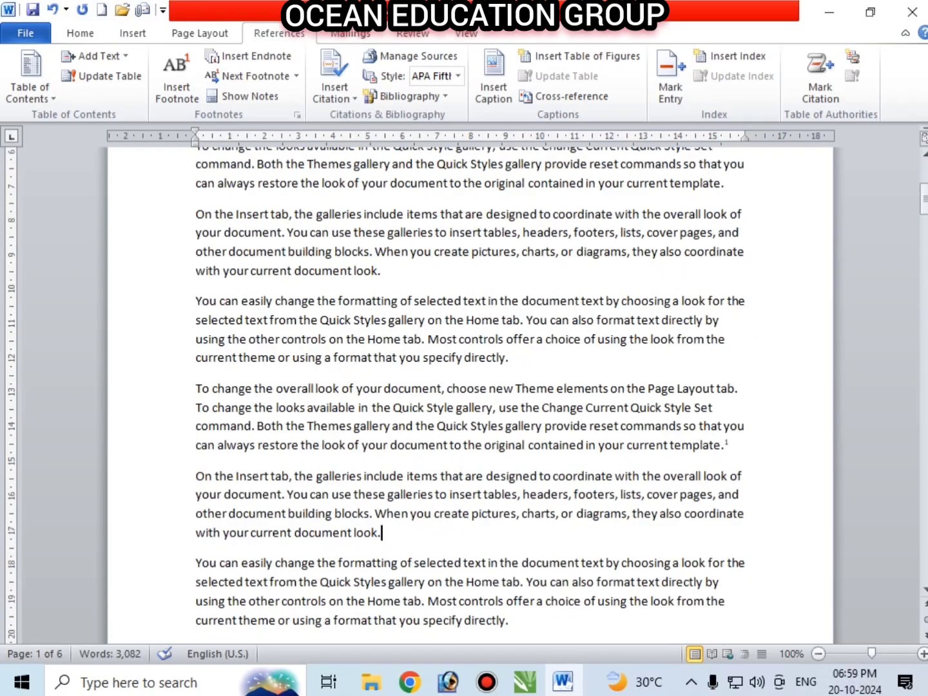
{"action": "scroll", "coordinate": [471, 387], "scroll_direction": "up", "scroll_amount": 2}
{"action": "scroll", "coordinate": [471, 387], "scroll_direction": "up", "scroll_amount": 3}
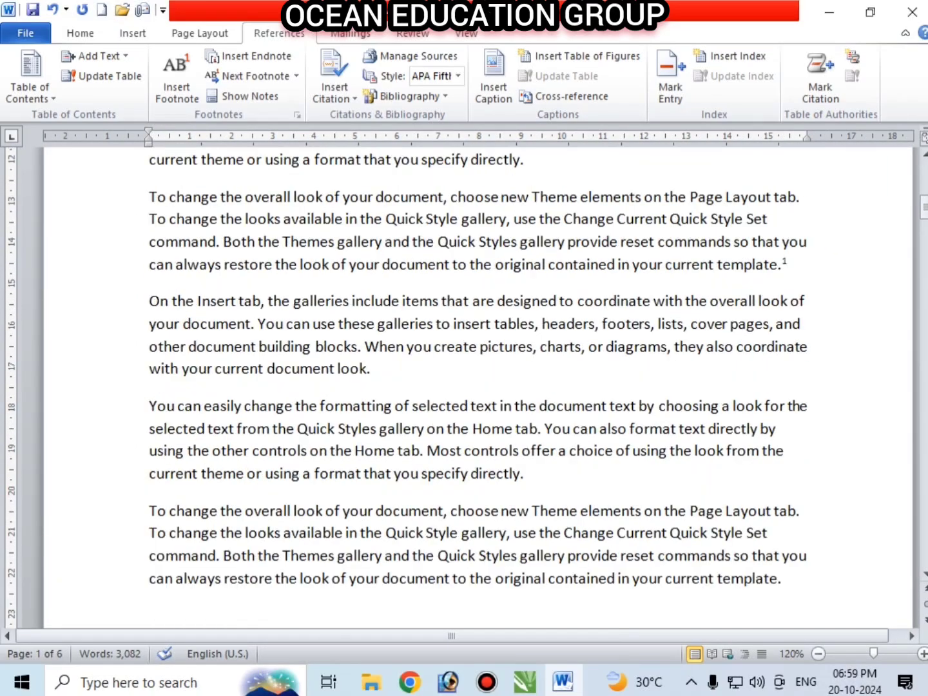
Insert a second footnote at the end of the eighth paragraph on page 1 with the text "Computer Center"
{"action": "mouse_move", "coordinate": [786, 261]}
{"action": "left_click", "coordinate": [525, 473]}
{"action": "left_click", "coordinate": [177, 78]}
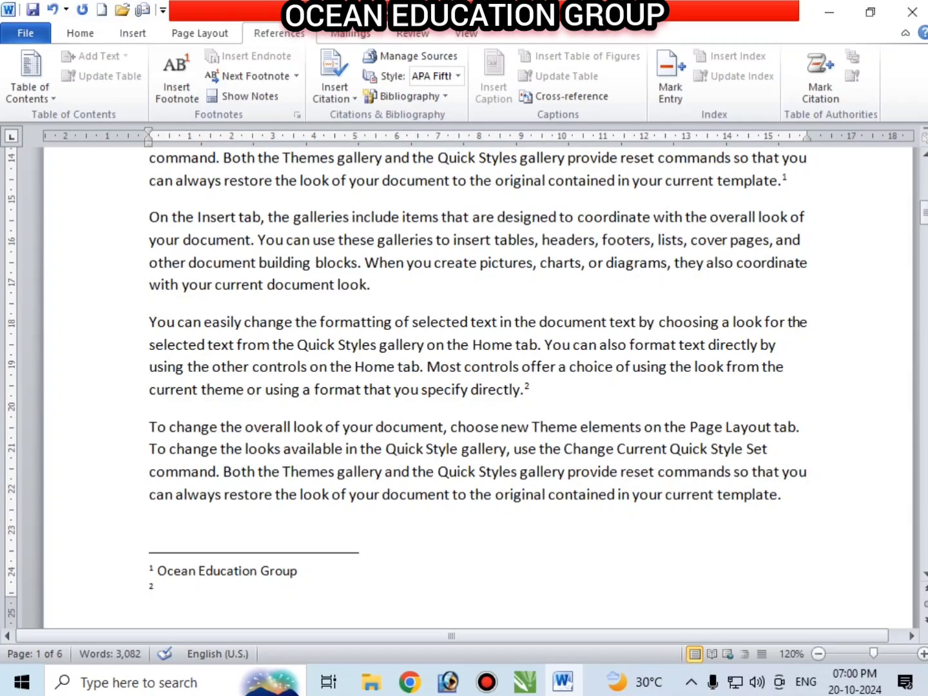
{"action": "type", "text": "Computer Center"}
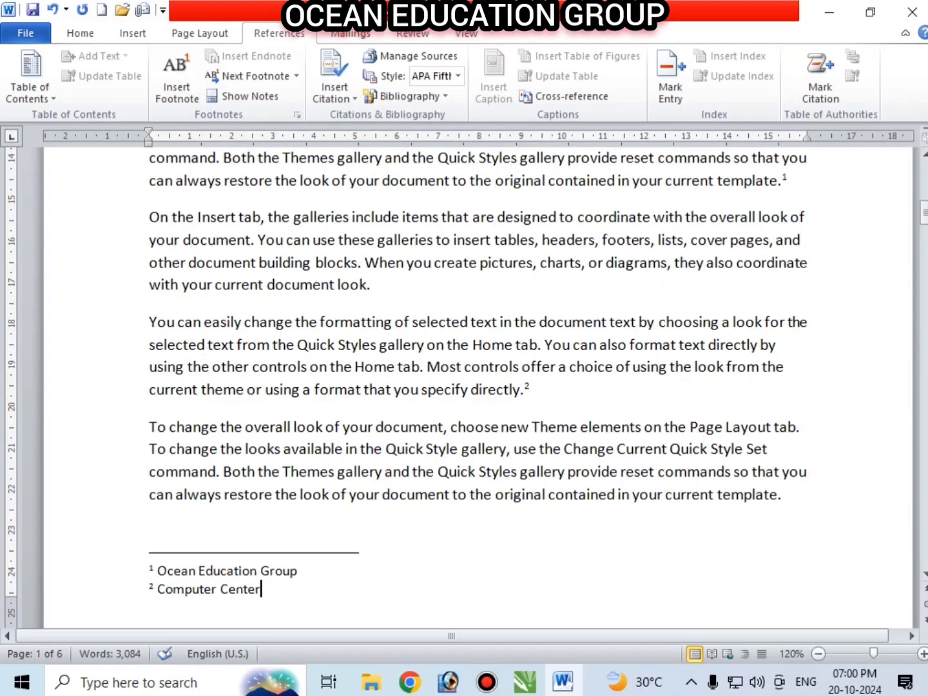
Check the footnote reference marks in the body text and jump from the first mark to its note
{"action": "left_click", "coordinate": [373, 287]}
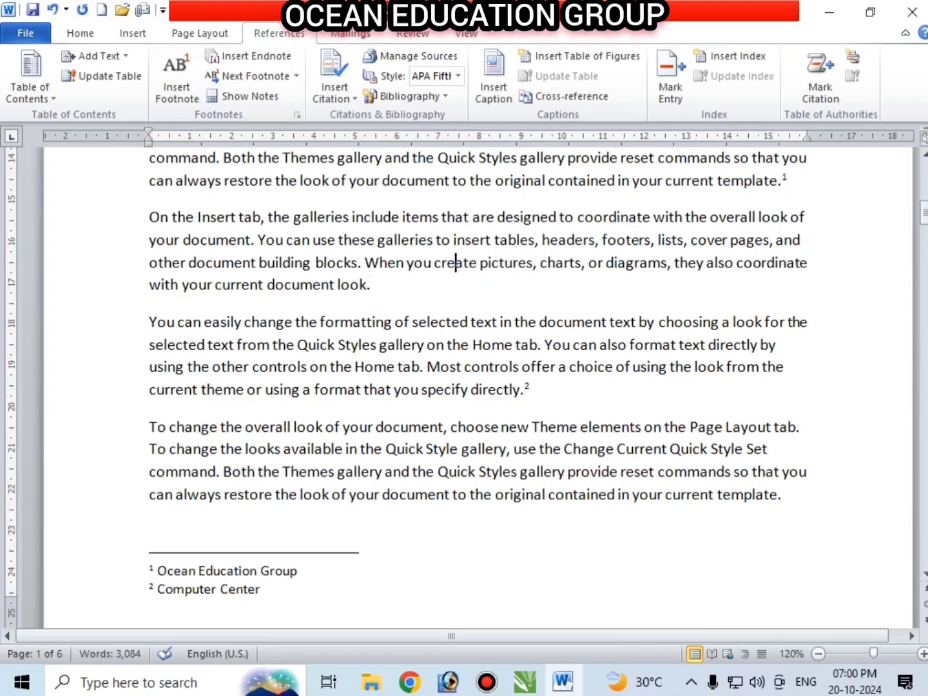
{"action": "mouse_move", "coordinate": [527, 388]}
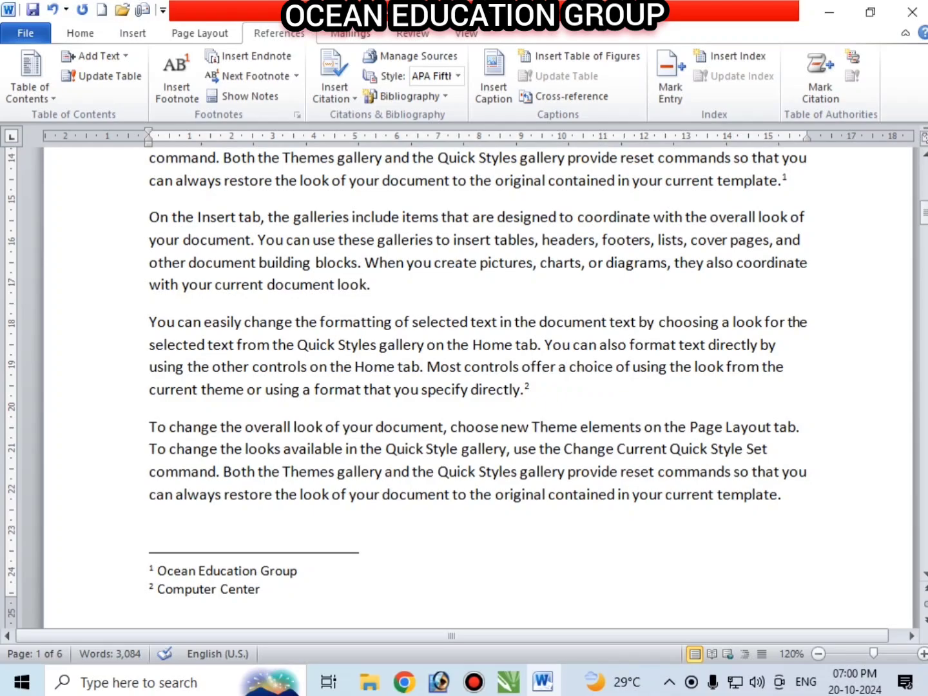
{"action": "double_click", "coordinate": [227, 570]}
{"action": "left_click", "coordinate": [339, 427]}
{"action": "scroll", "coordinate": [477, 387], "scroll_direction": "up", "scroll_amount": 2}
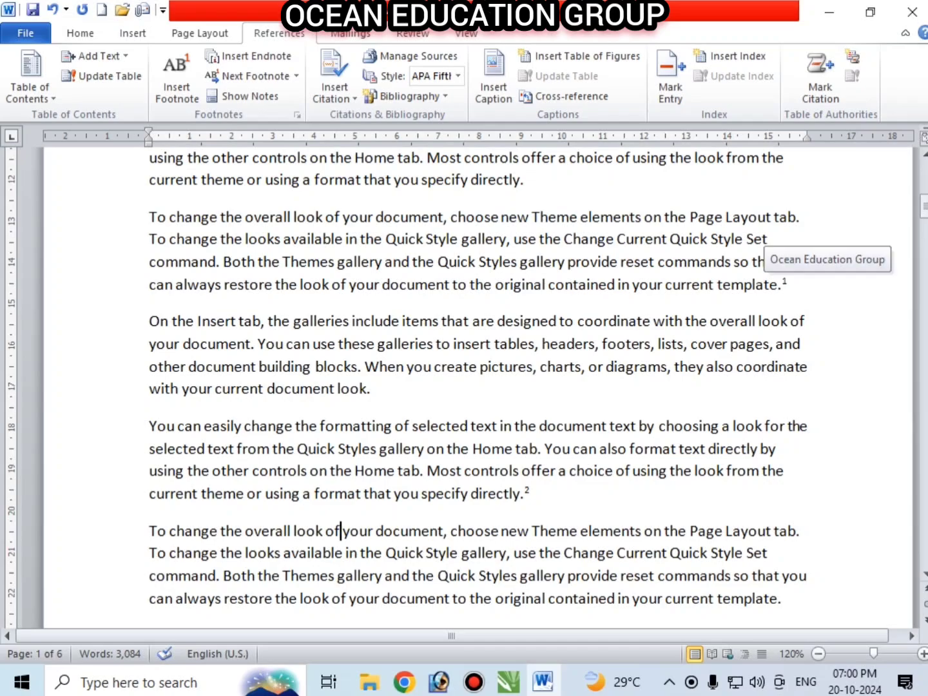
{"action": "double_click", "coordinate": [784, 282]}
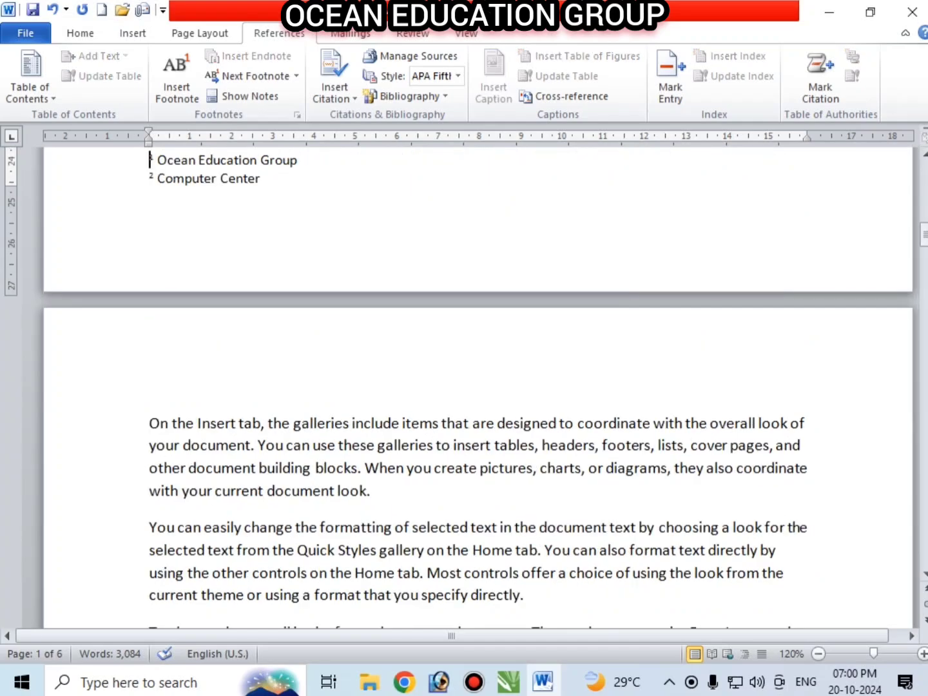
Jump from the second footnote's number back to its reference mark, and look through page 1 down to the footnotes
{"action": "scroll", "coordinate": [477, 386], "scroll_direction": "up", "scroll_amount": 1}
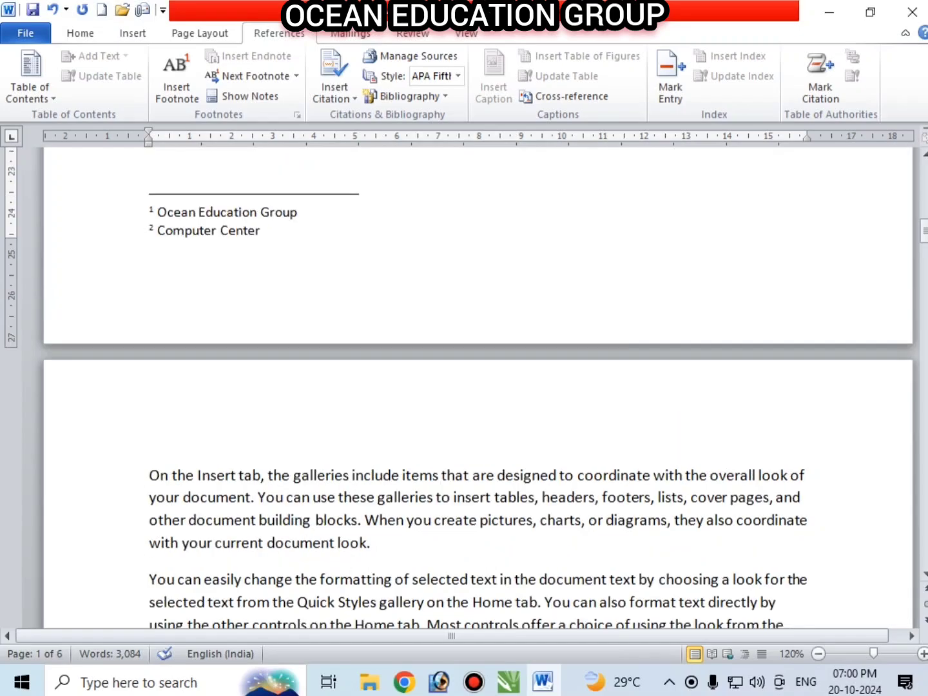
{"action": "scroll", "coordinate": [478, 387], "scroll_direction": "up", "scroll_amount": 3}
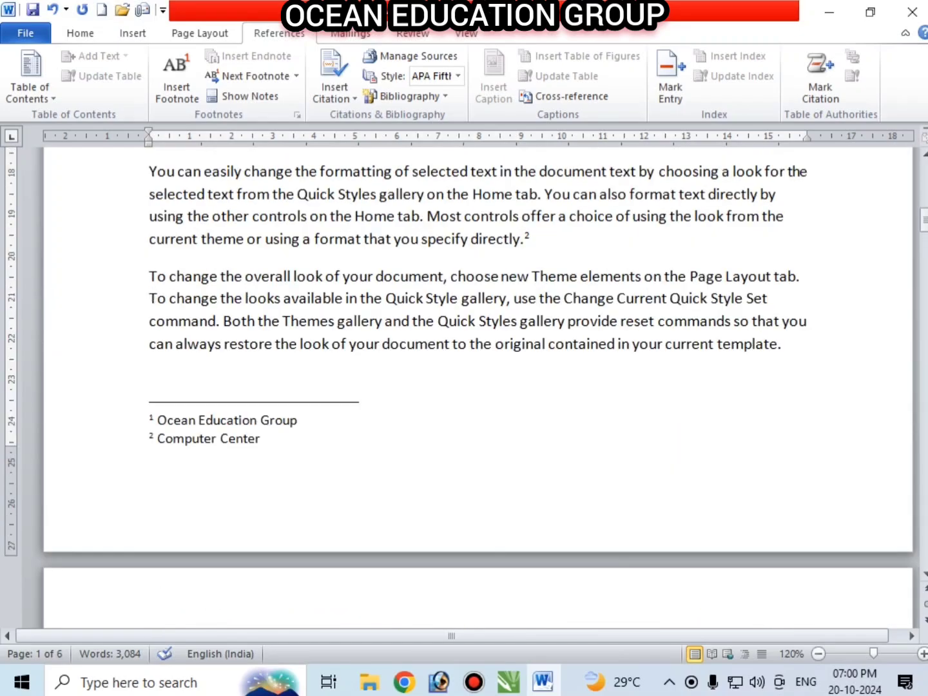
{"action": "left_click", "coordinate": [149, 437]}
{"action": "double_click", "coordinate": [150, 438]}
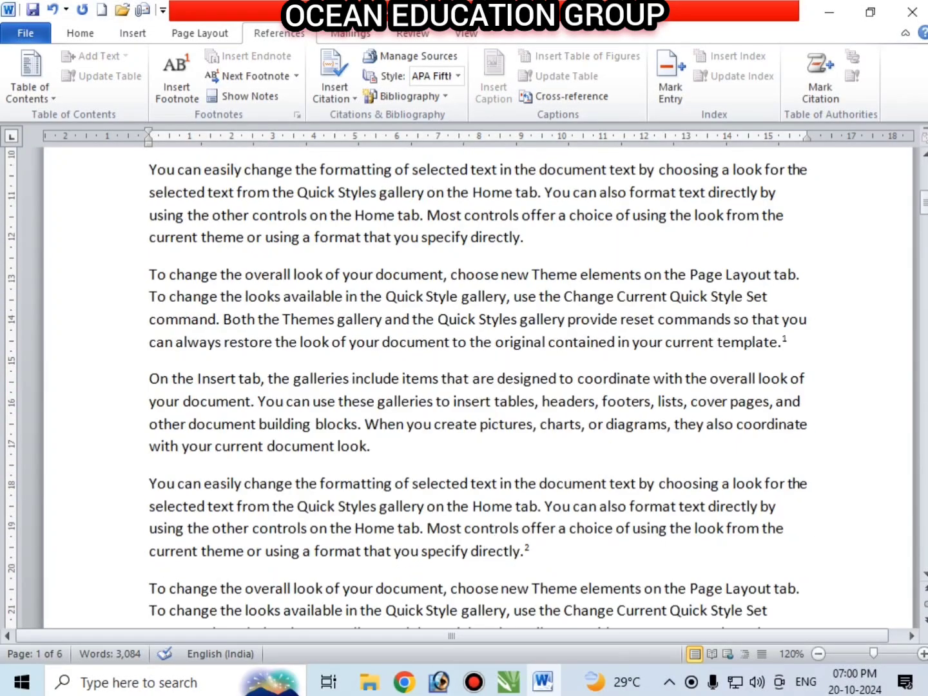
{"action": "scroll", "coordinate": [477, 387], "scroll_direction": "down", "scroll_amount": 10}
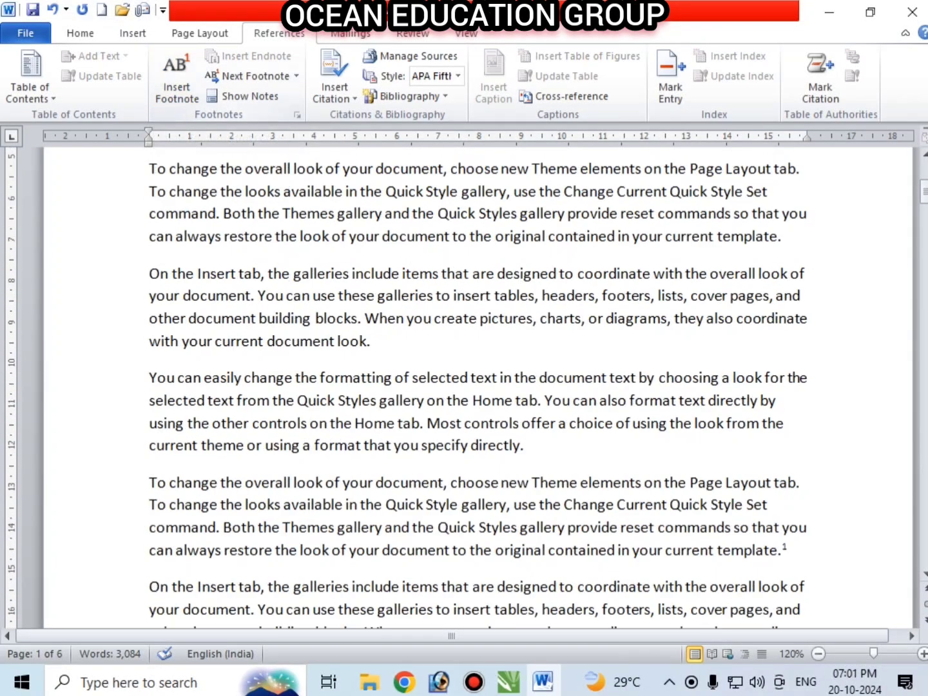
{"action": "scroll", "coordinate": [477, 386], "scroll_direction": "down", "scroll_amount": 3}
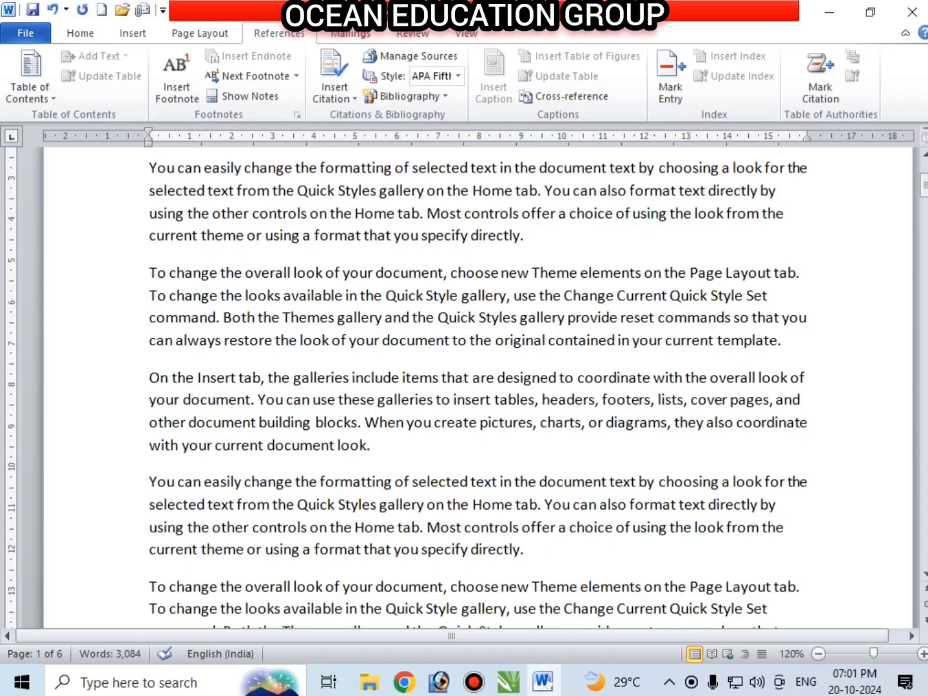
{"action": "scroll", "coordinate": [477, 386], "scroll_direction": "down", "scroll_amount": 9}
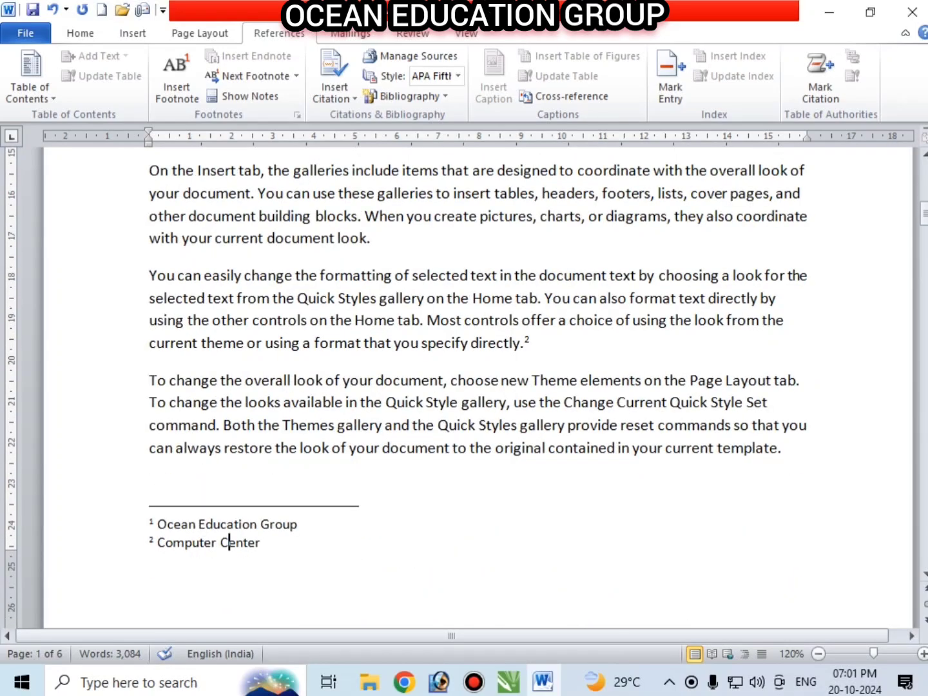
Return to the body text and move the insertion point to the very end of the document
{"action": "left_click", "coordinate": [303, 448]}
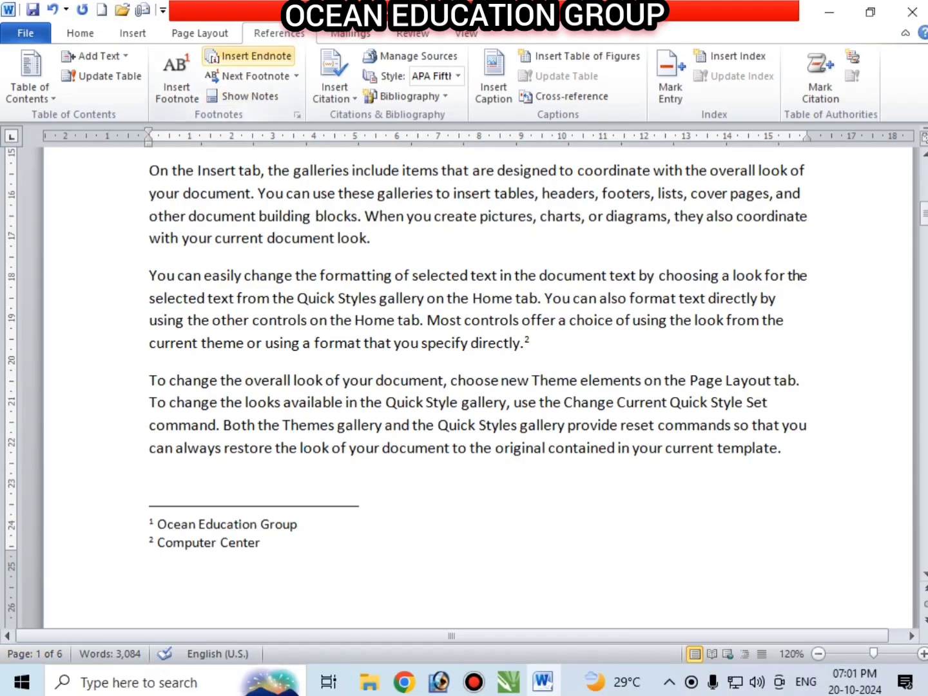
{"action": "scroll", "coordinate": [477, 386], "scroll_direction": "down", "scroll_amount": 6}
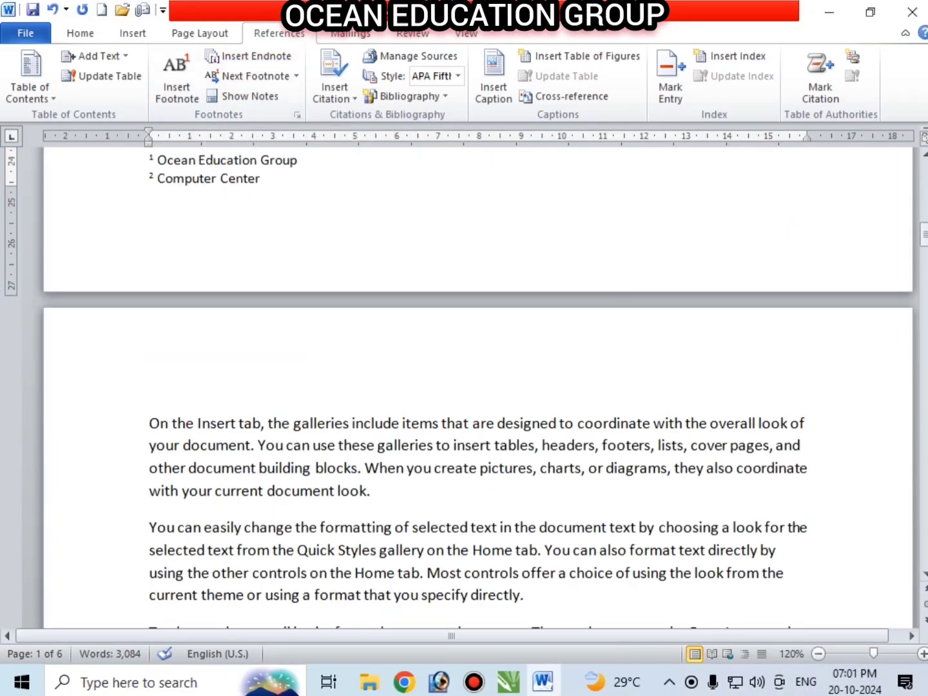
{"action": "scroll", "coordinate": [478, 386], "scroll_direction": "down", "scroll_amount": 15}
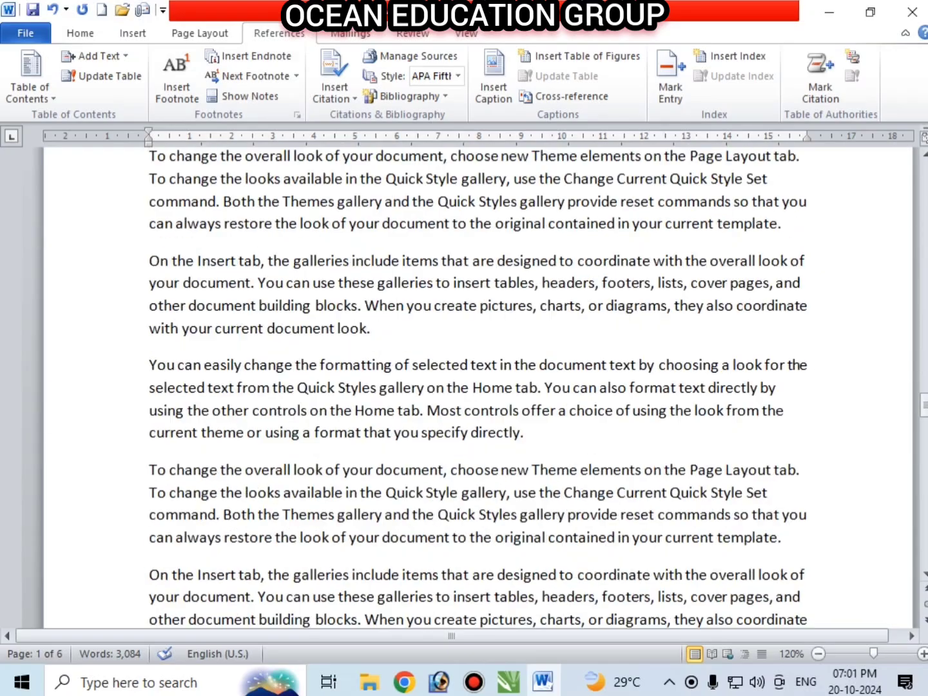
{"action": "scroll", "coordinate": [477, 386], "scroll_direction": "down", "scroll_amount": 10}
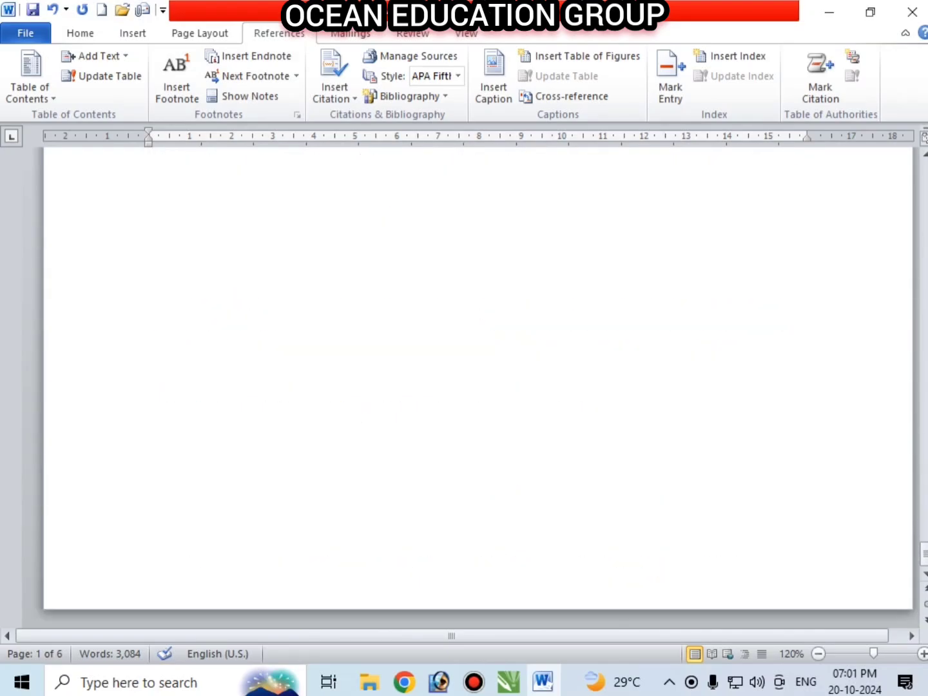
{"action": "key", "text": "ctrl+End"}
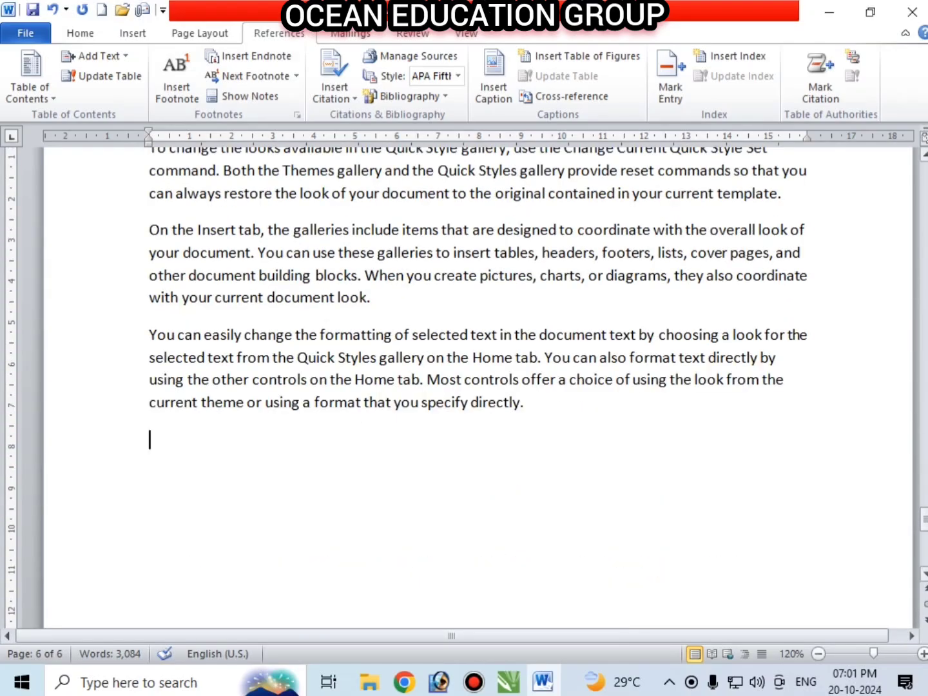
Insert an endnote at the very end of the document with the text "Ocean" and return to the body text
{"action": "left_click_drag", "start_coordinate": [925, 519], "coordinate": [926, 171]}
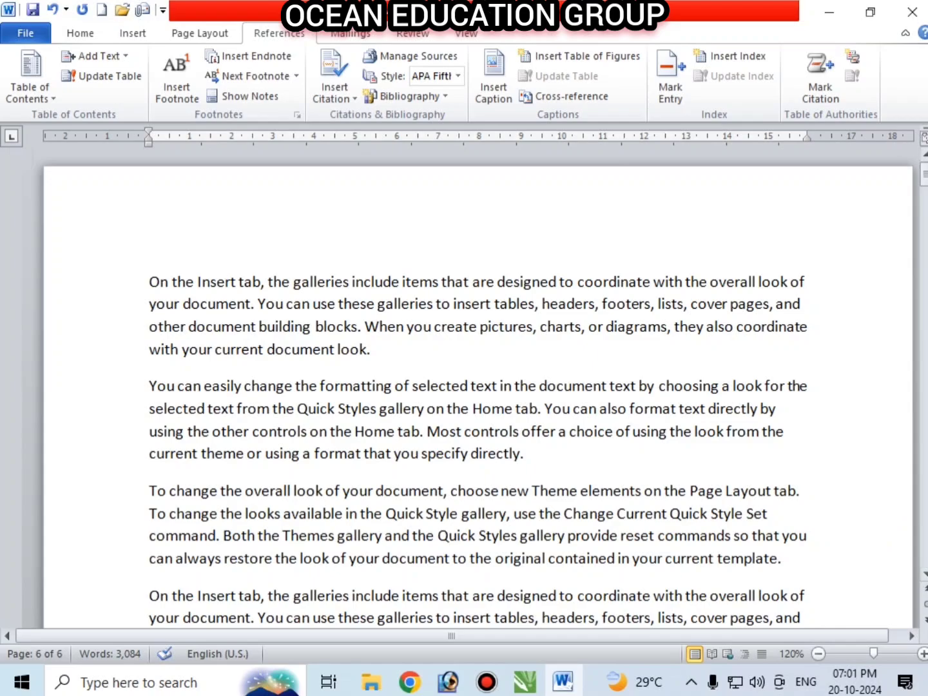
{"action": "left_click", "coordinate": [256, 56]}
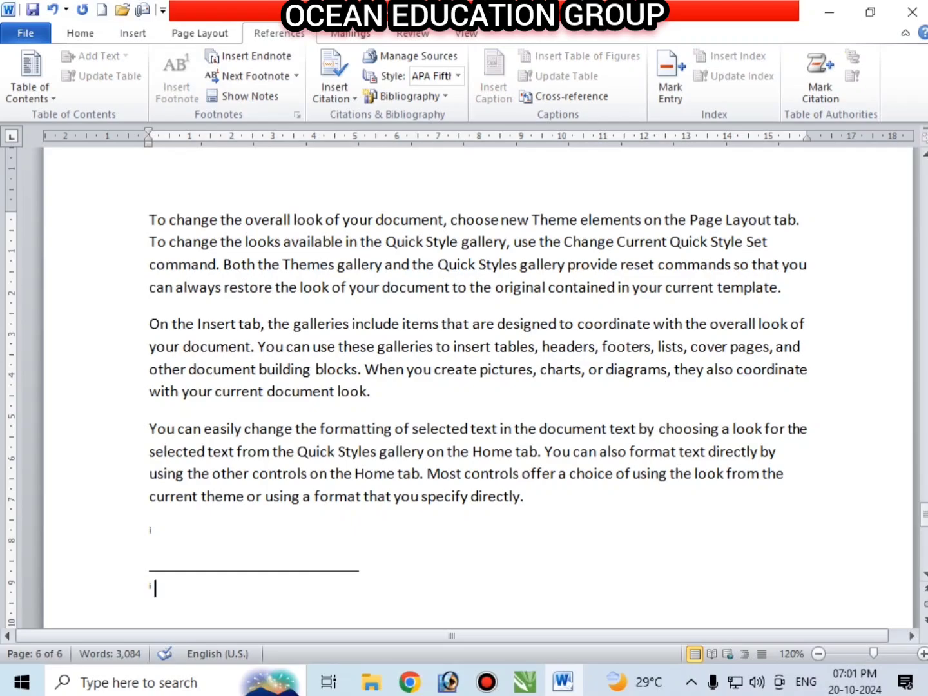
{"action": "type", "text": "Ocean"}
{"action": "left_click", "coordinate": [375, 394]}
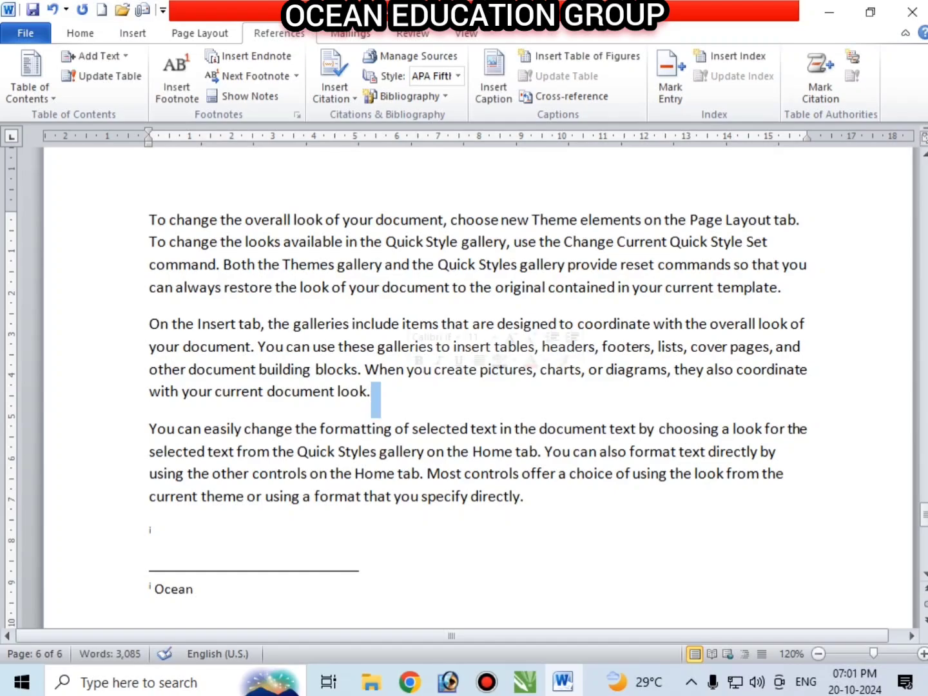
{"action": "left_click", "coordinate": [419, 429]}
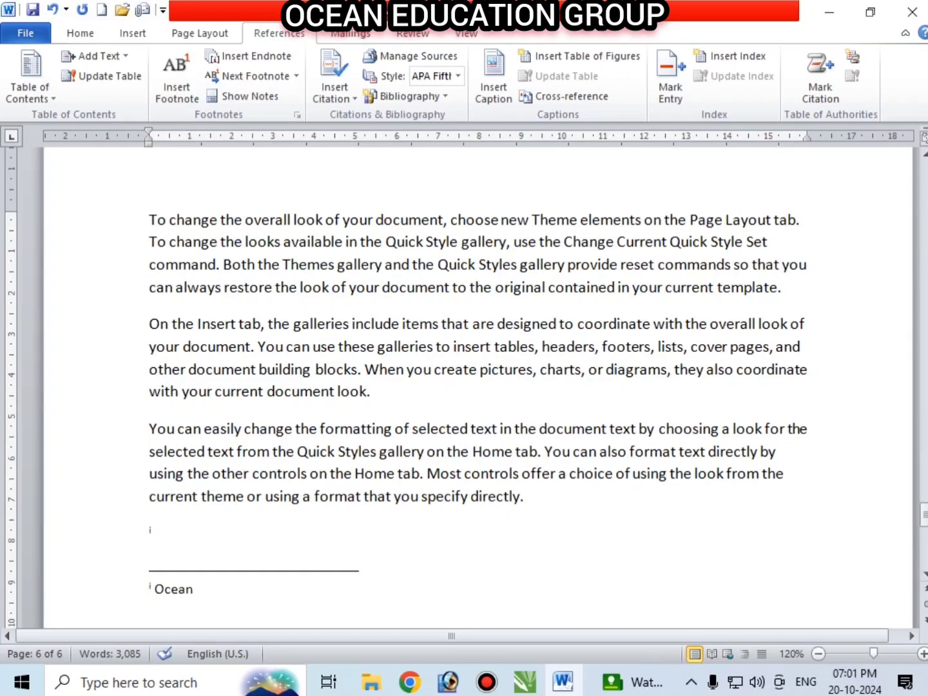
Jump from the endnote's reference mark to its note, and look back through the document to the footnotes on page 1
{"action": "scroll", "coordinate": [477, 387], "scroll_direction": "down", "scroll_amount": 1}
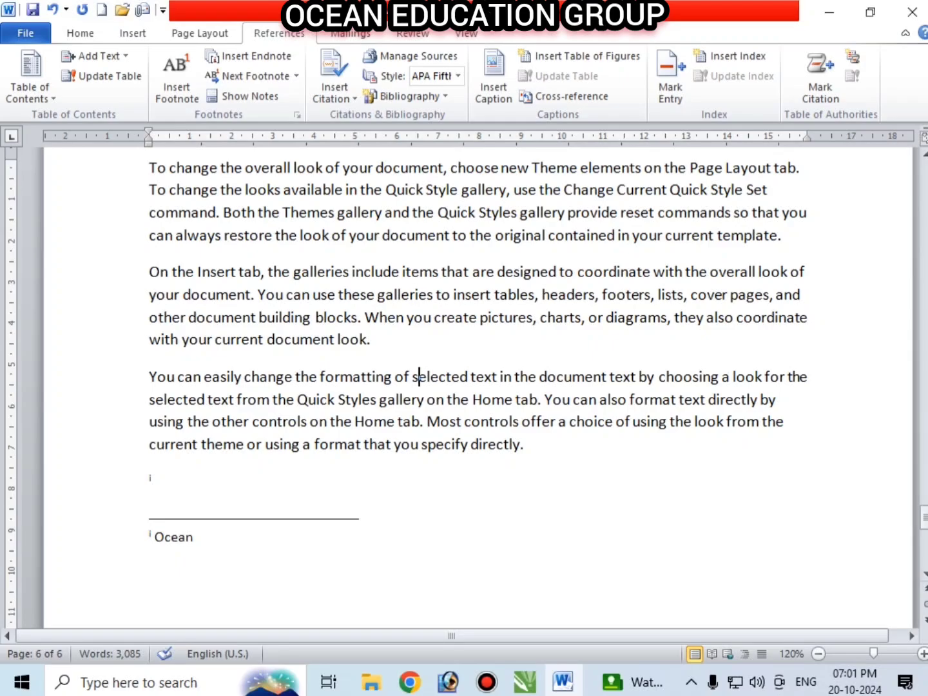
{"action": "double_click", "coordinate": [150, 477]}
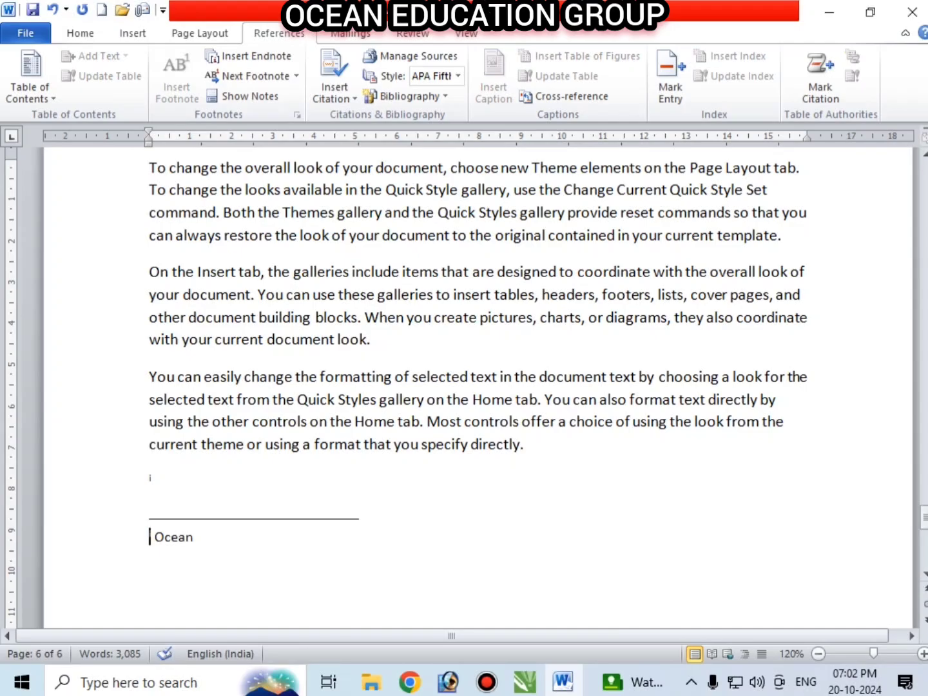
{"action": "scroll", "coordinate": [477, 387], "scroll_direction": "up", "scroll_amount": 15}
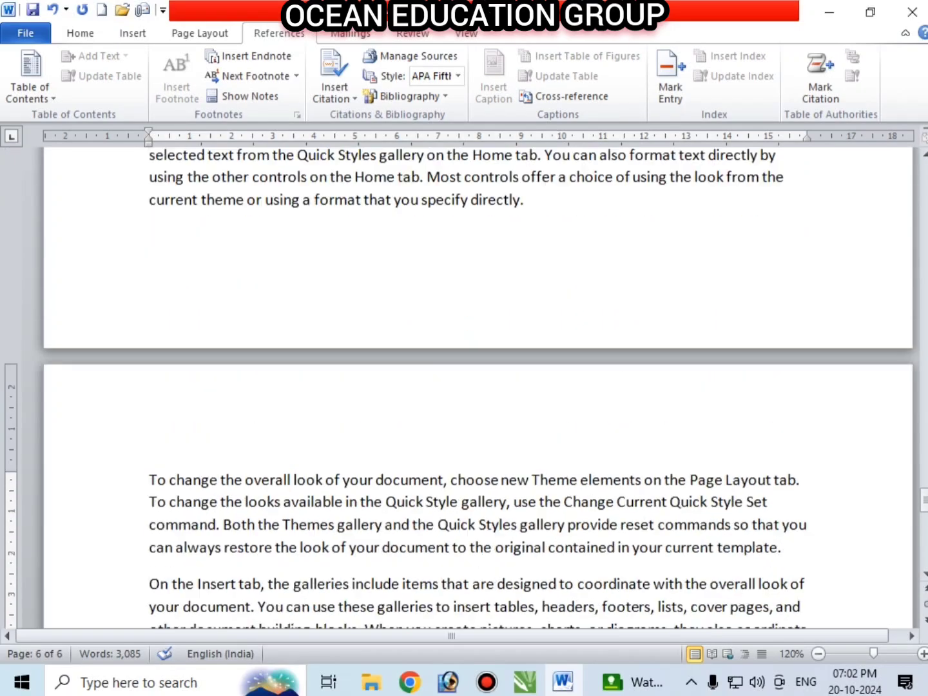
{"action": "scroll", "coordinate": [477, 387], "scroll_direction": "up", "scroll_amount": 15}
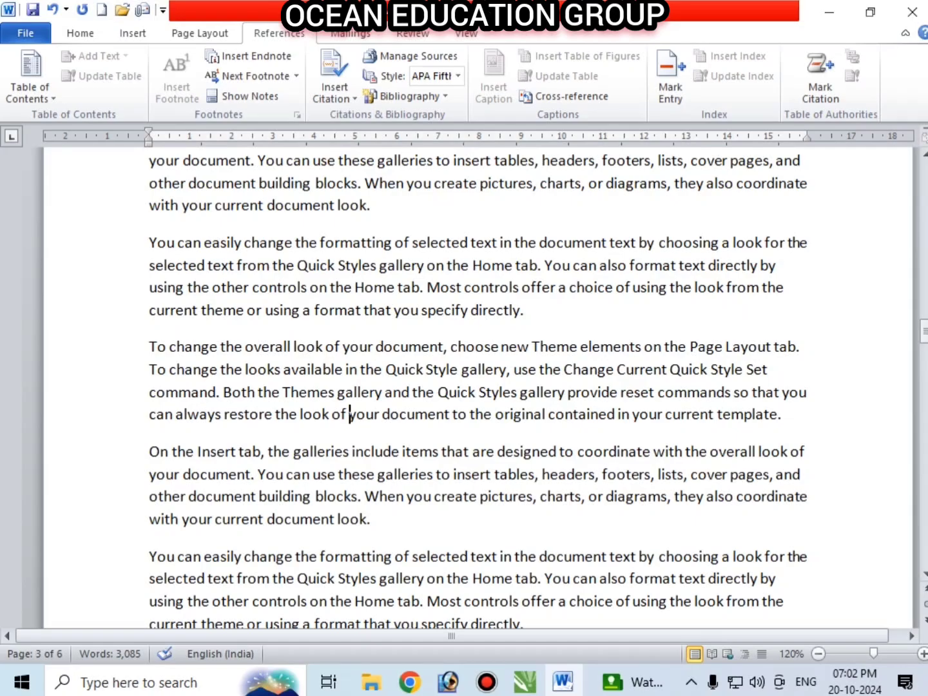
{"action": "left_click", "coordinate": [352, 414]}
{"action": "scroll", "coordinate": [477, 386], "scroll_direction": "up", "scroll_amount": 7}
{"action": "scroll", "coordinate": [477, 387], "scroll_direction": "up", "scroll_amount": 15}
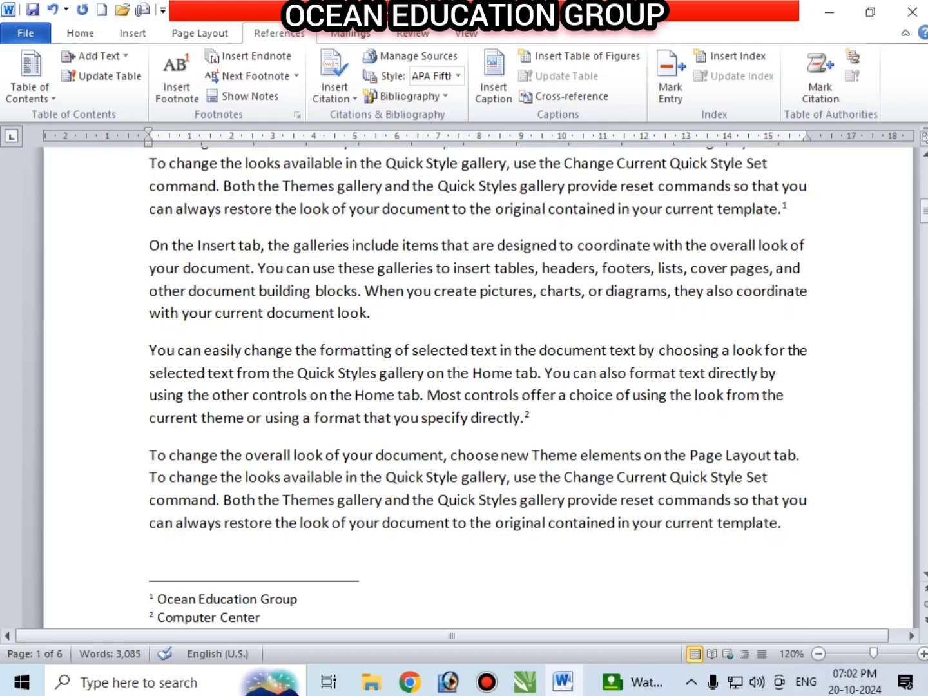
{"action": "scroll", "coordinate": [477, 387], "scroll_direction": "down", "scroll_amount": 2}
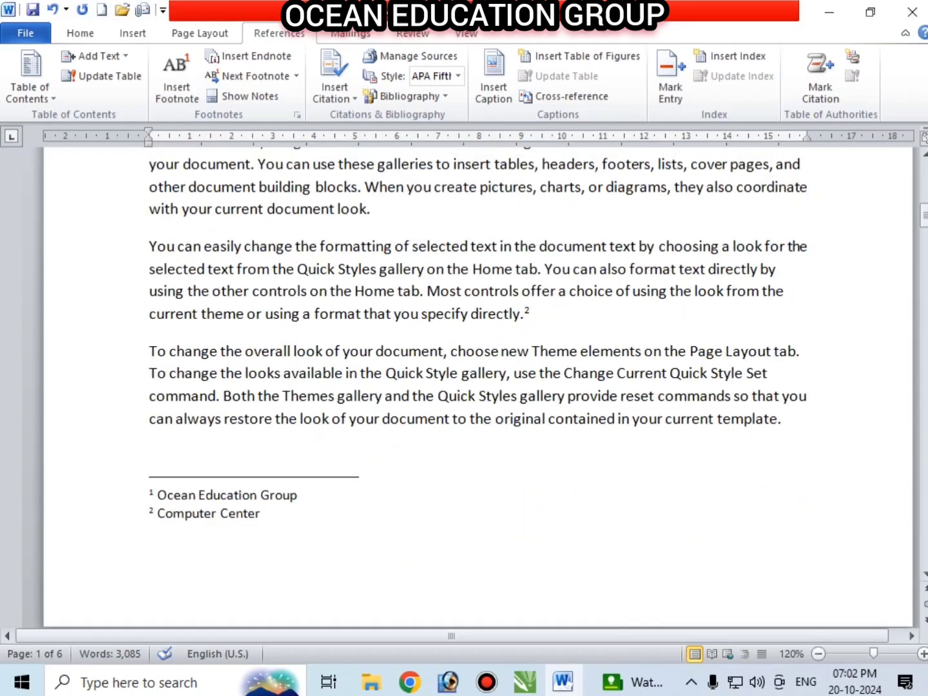
{"action": "scroll", "coordinate": [477, 387], "scroll_direction": "down", "scroll_amount": 10}
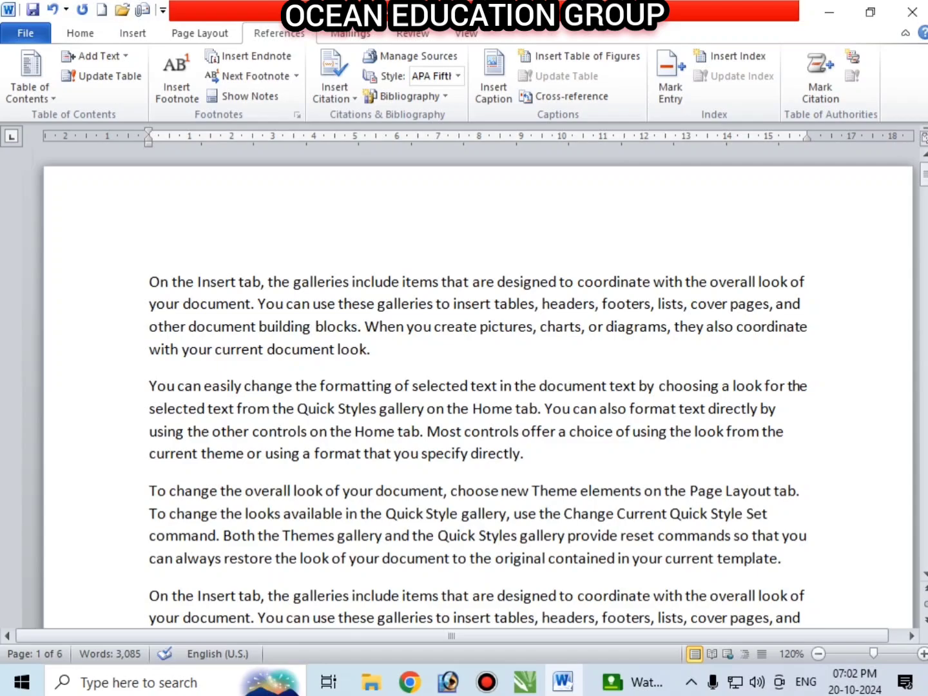
Move through the footnote reference marks with Next Footnote and Previous Footnote, ending at the second mark on page 1
{"action": "left_click", "coordinate": [297, 76]}
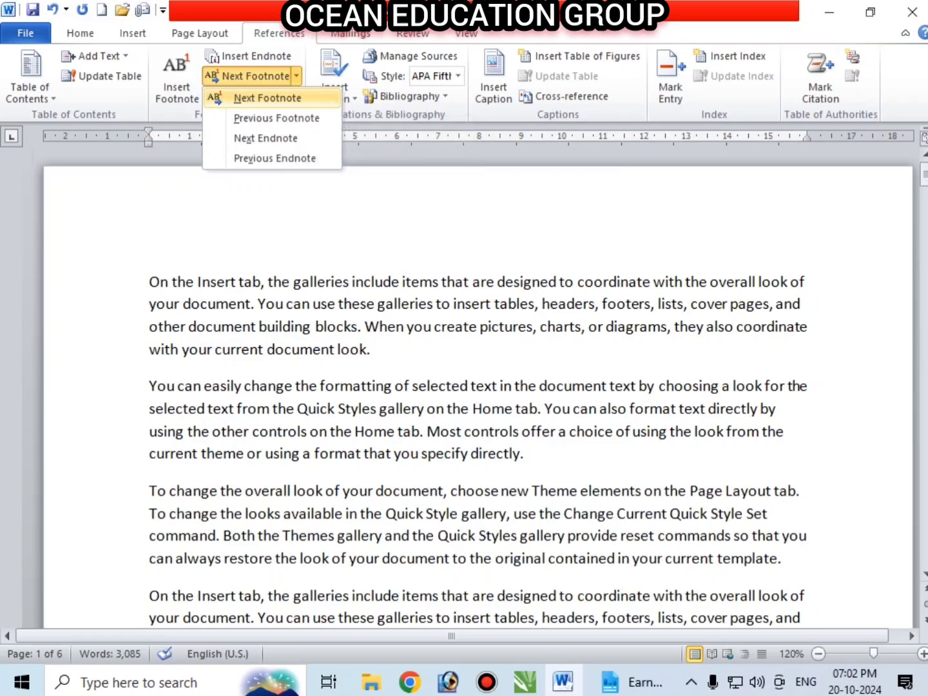
{"action": "left_click", "coordinate": [268, 97]}
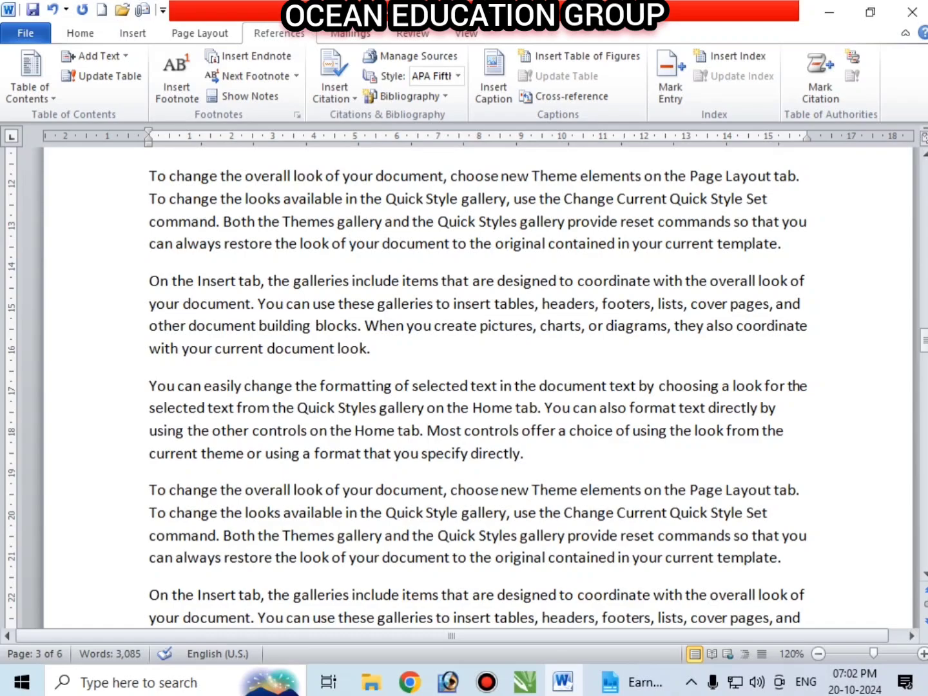
{"action": "left_click", "coordinate": [296, 75]}
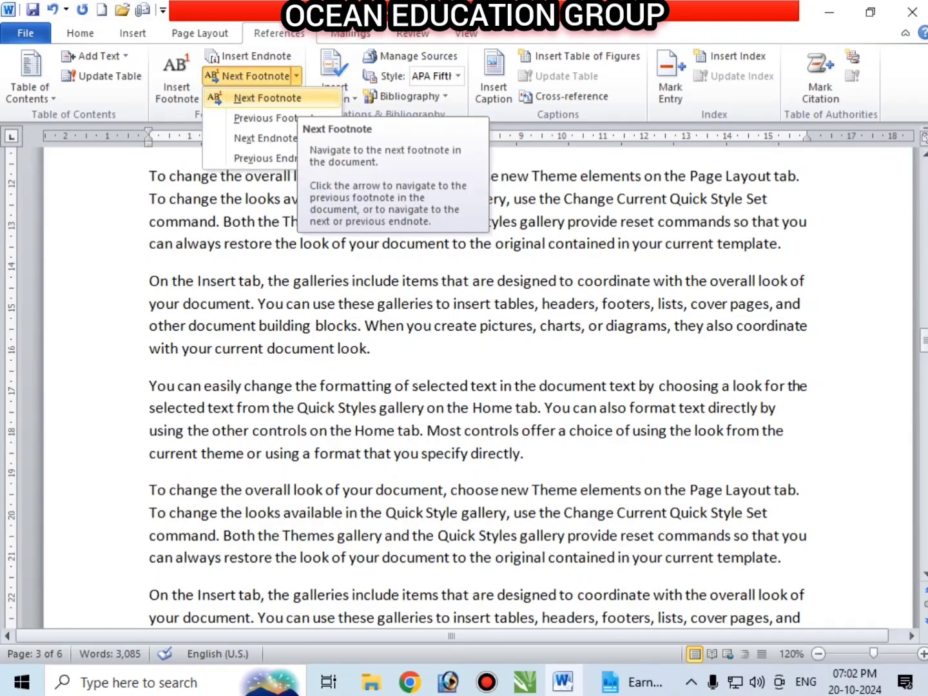
{"action": "left_click", "coordinate": [276, 118]}
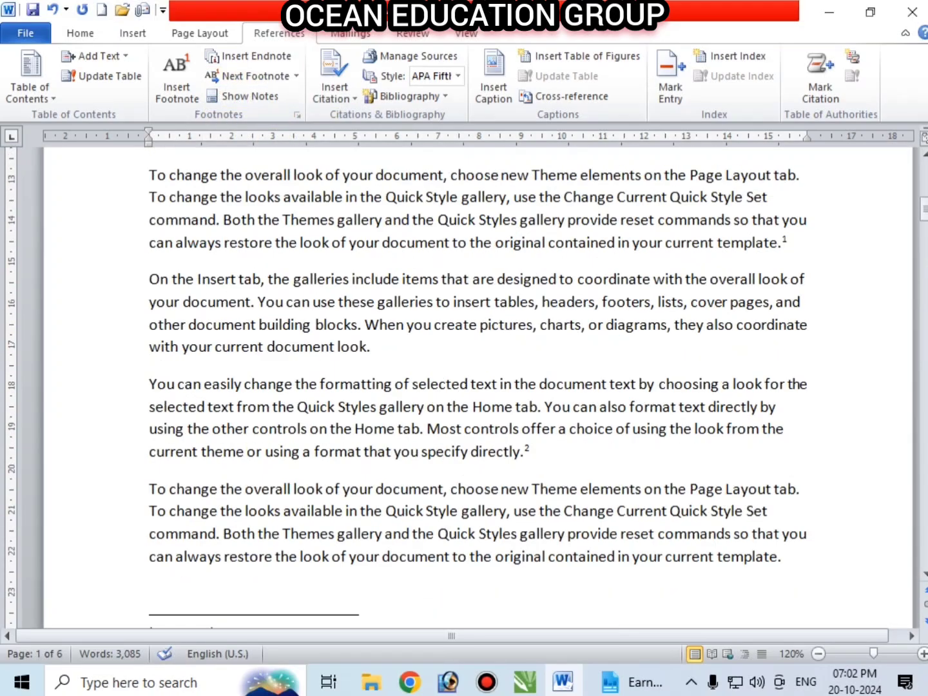
{"action": "left_click", "coordinate": [251, 75]}
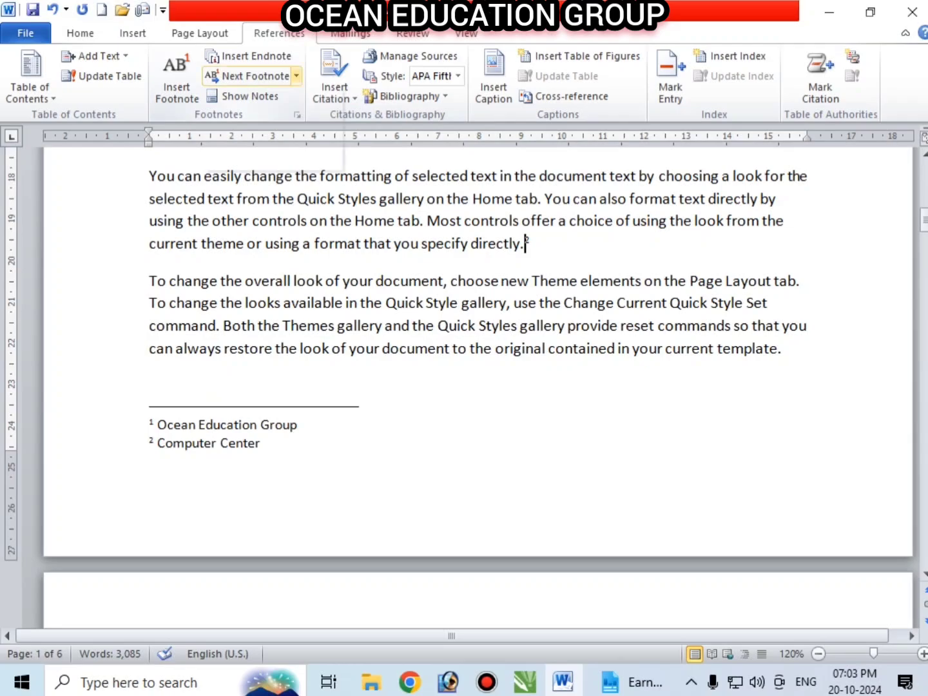
Go from the second footnote's reference mark to the previous footnote's mark
{"action": "left_click", "coordinate": [296, 75]}
{"action": "key", "text": "Up"}
{"action": "key", "text": "Return"}
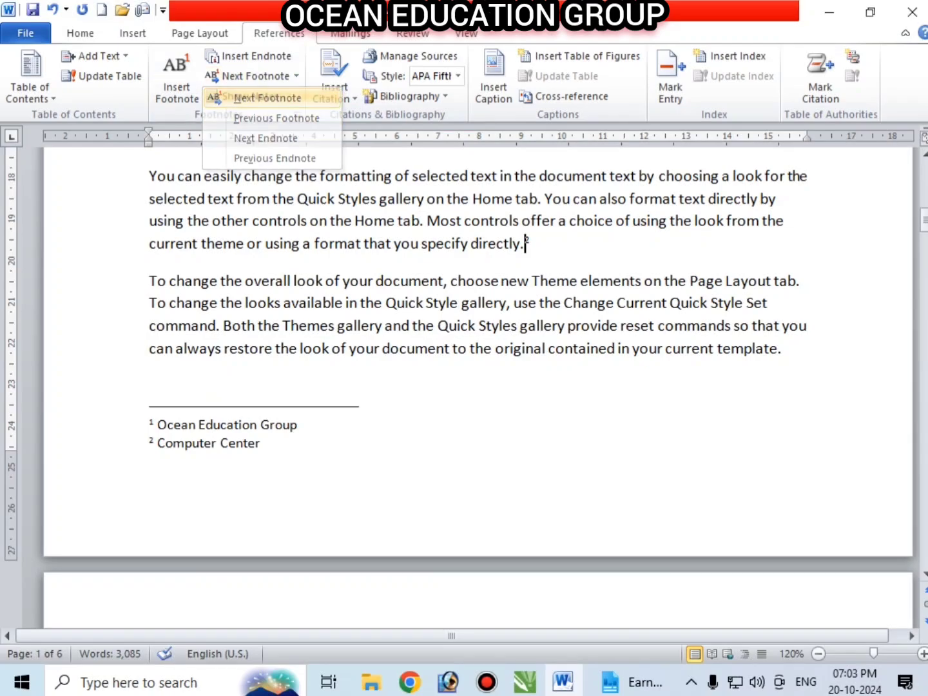
{"action": "left_click", "coordinate": [296, 76]}
{"action": "key", "text": "Down"}
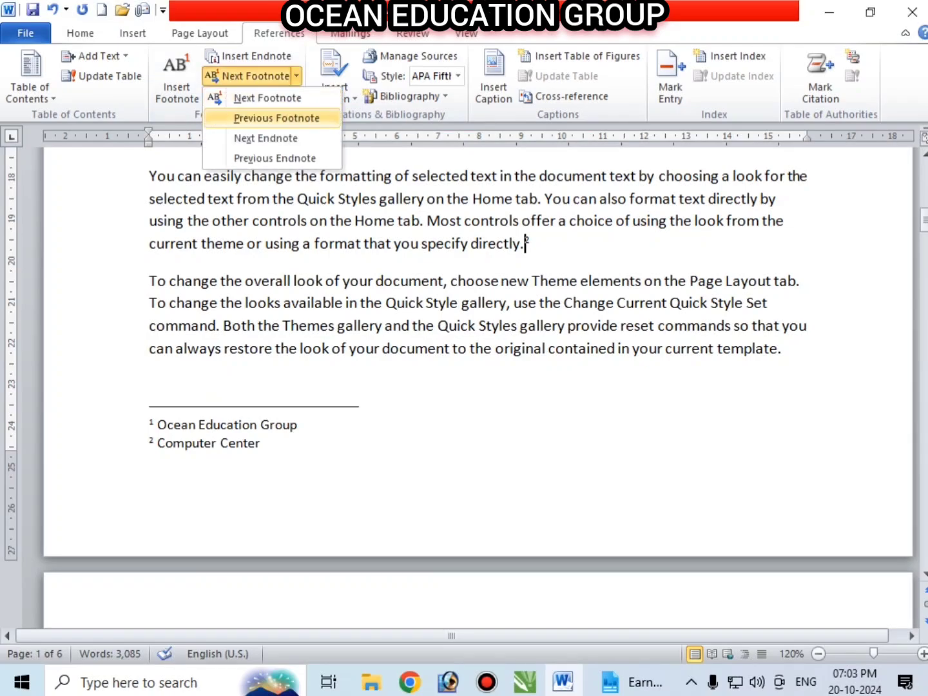
{"action": "key", "text": "Return"}
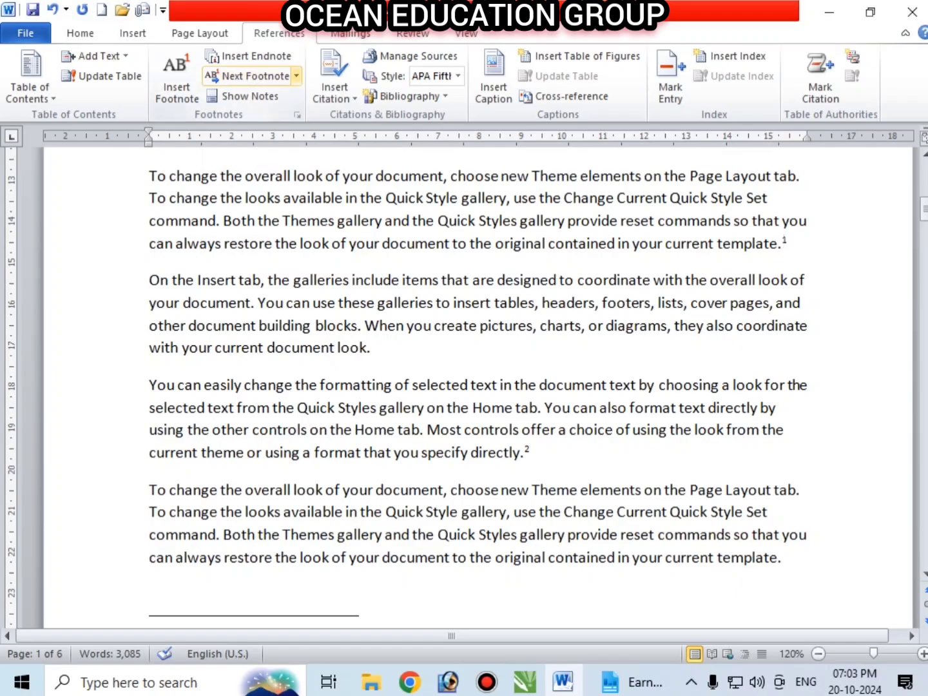
Try Previous Endnote from the first footnote mark, and go forward to the endnote's reference mark on the last page
{"action": "left_click", "coordinate": [296, 76]}
{"action": "key", "text": "Down"}
{"action": "key", "text": "Down"}
{"action": "key", "text": "Down"}
{"action": "key", "text": "Down"}
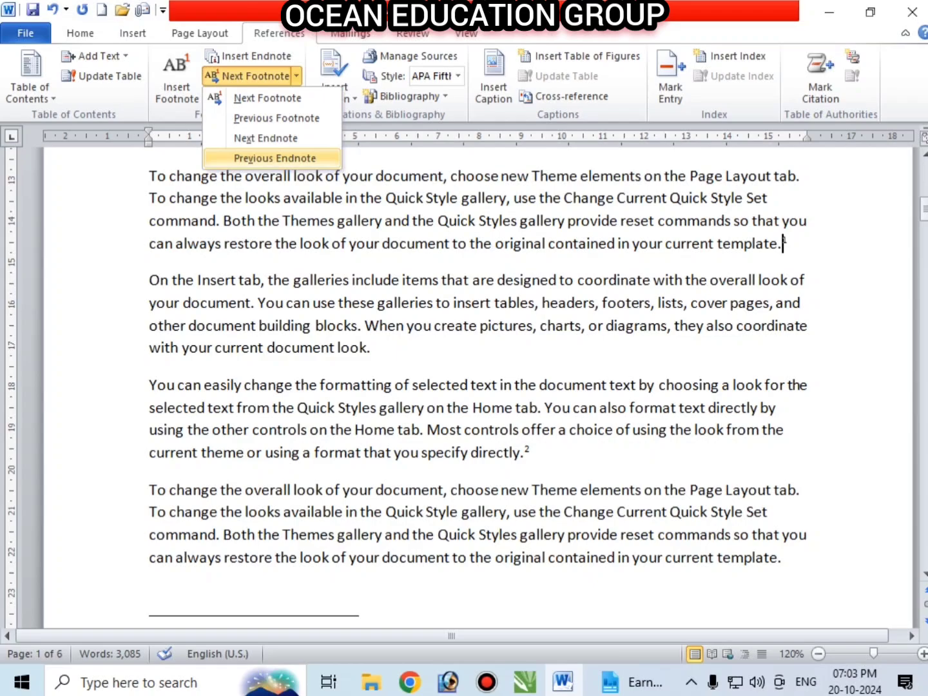
{"action": "left_click", "coordinate": [275, 158]}
{"action": "left_click", "coordinate": [296, 75]}
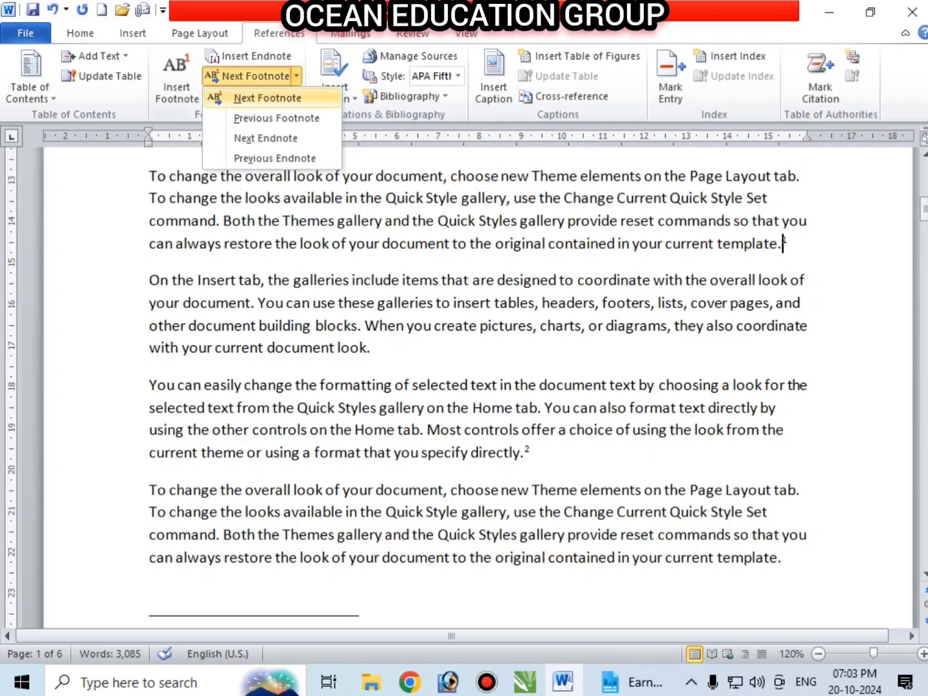
{"action": "key", "text": "Return"}
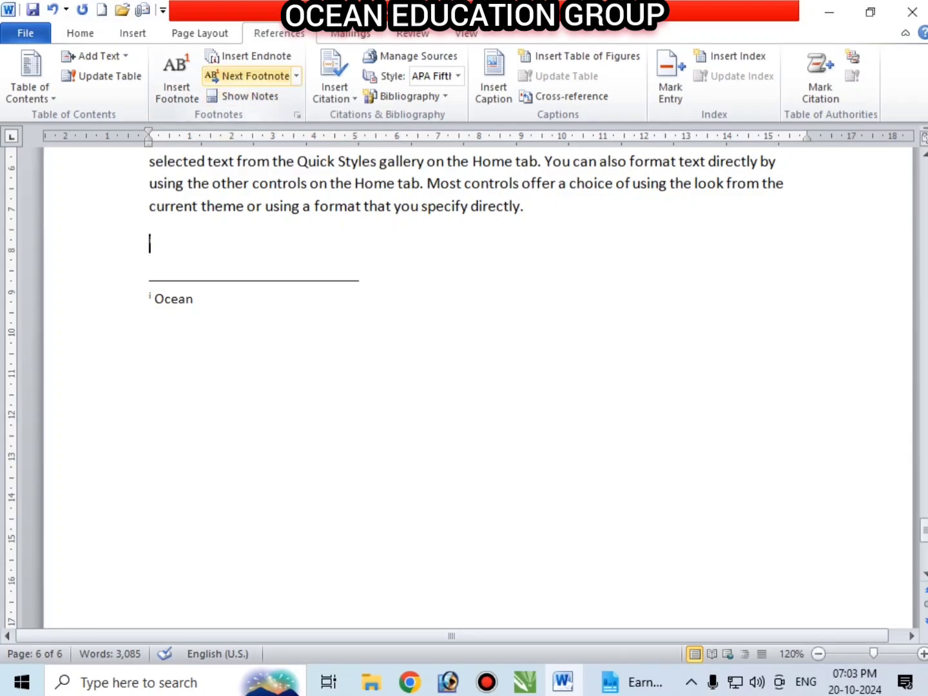
Go from the endnote's reference mark to the previous footnote's mark on page 1
{"action": "left_click", "coordinate": [297, 75]}
{"action": "left_click", "coordinate": [297, 75]}
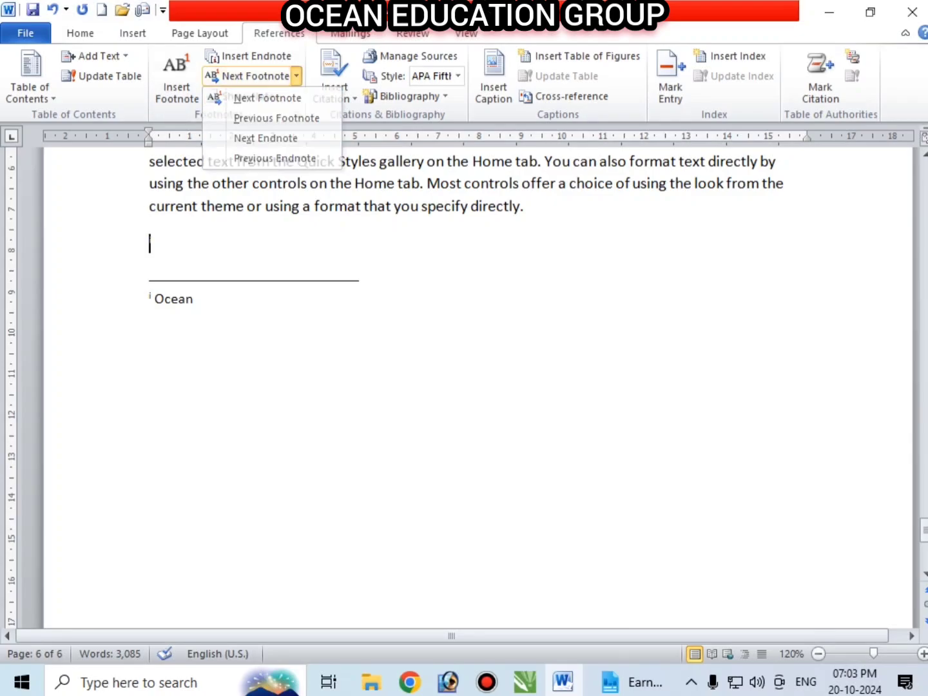
{"action": "left_click", "coordinate": [296, 76]}
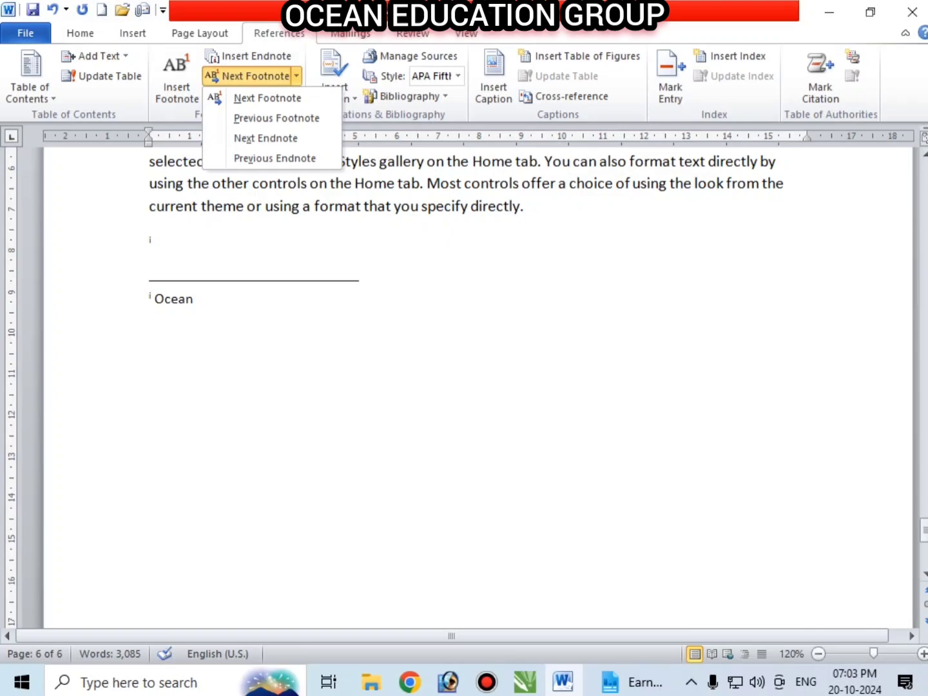
{"action": "left_click", "coordinate": [277, 118]}
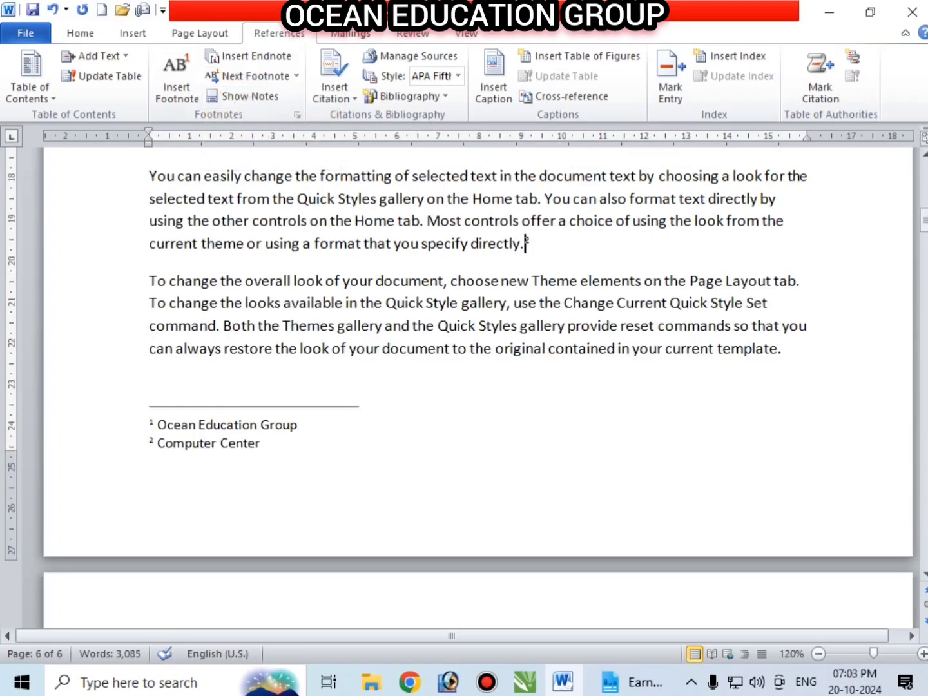
Try Previous Endnote from the second footnote mark and return the view to the start of page 1
{"action": "left_click", "coordinate": [297, 75]}
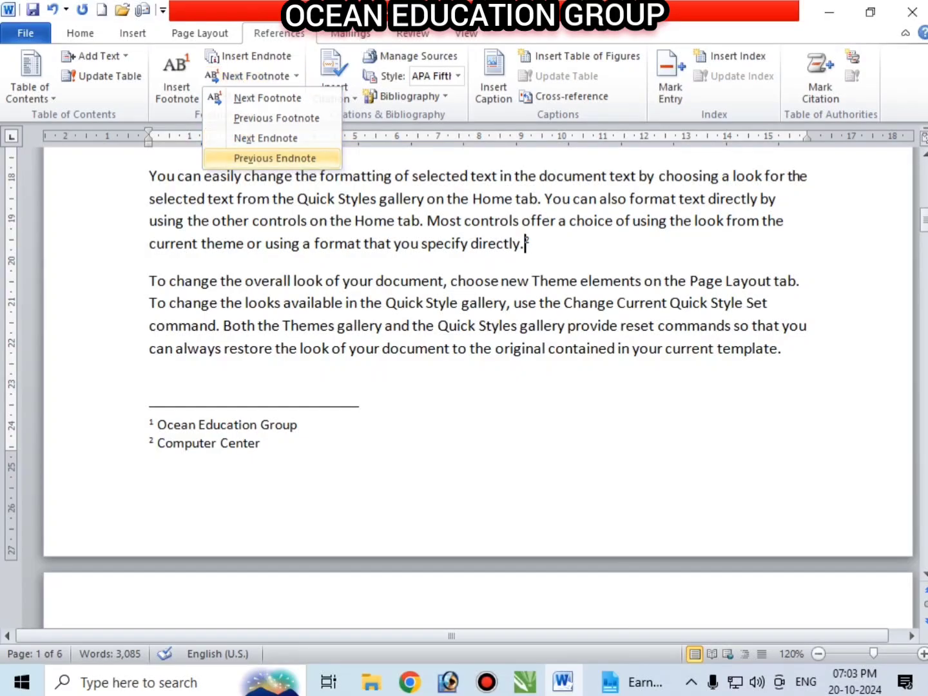
{"action": "left_click", "coordinate": [275, 158]}
{"action": "scroll", "coordinate": [478, 386], "scroll_direction": "up", "scroll_amount": 16}
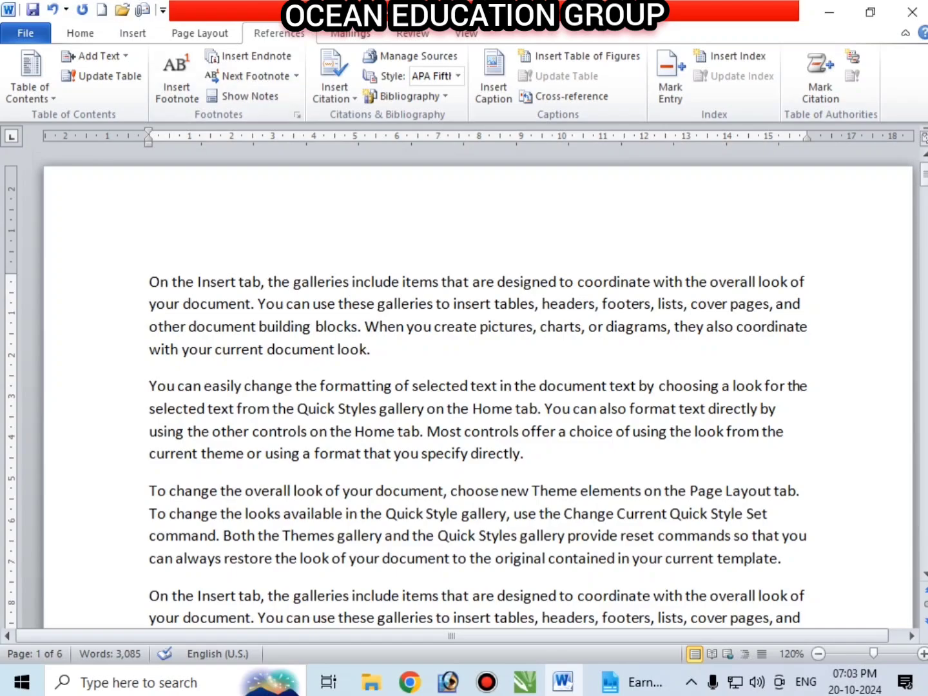
Show the footnote area with Show Notes, and switch back to the second footnote's reference mark in the body text
{"action": "left_click", "coordinate": [241, 96]}
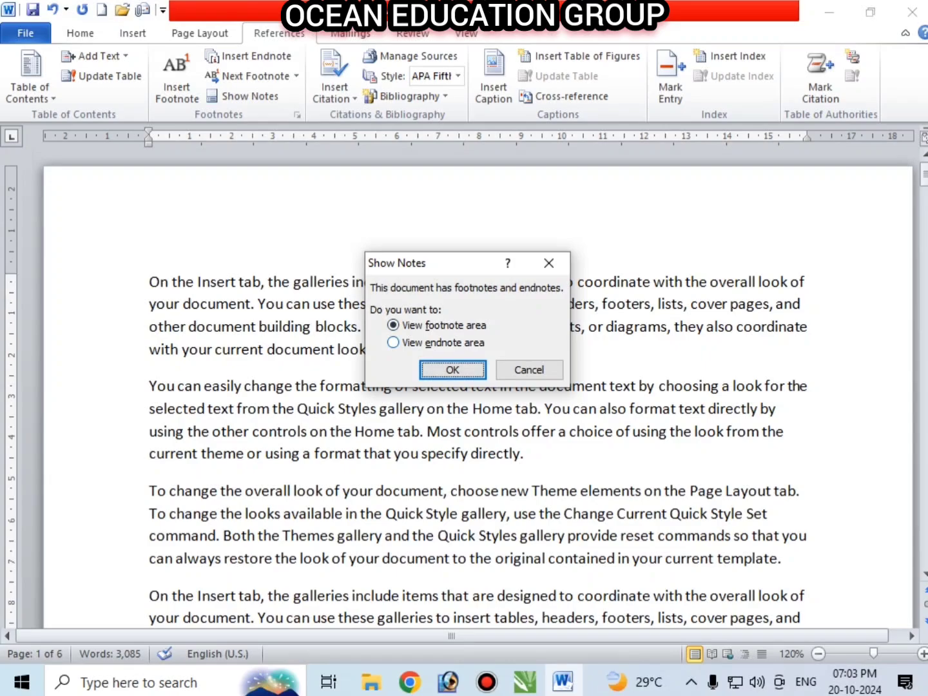
{"action": "key", "text": "Return"}
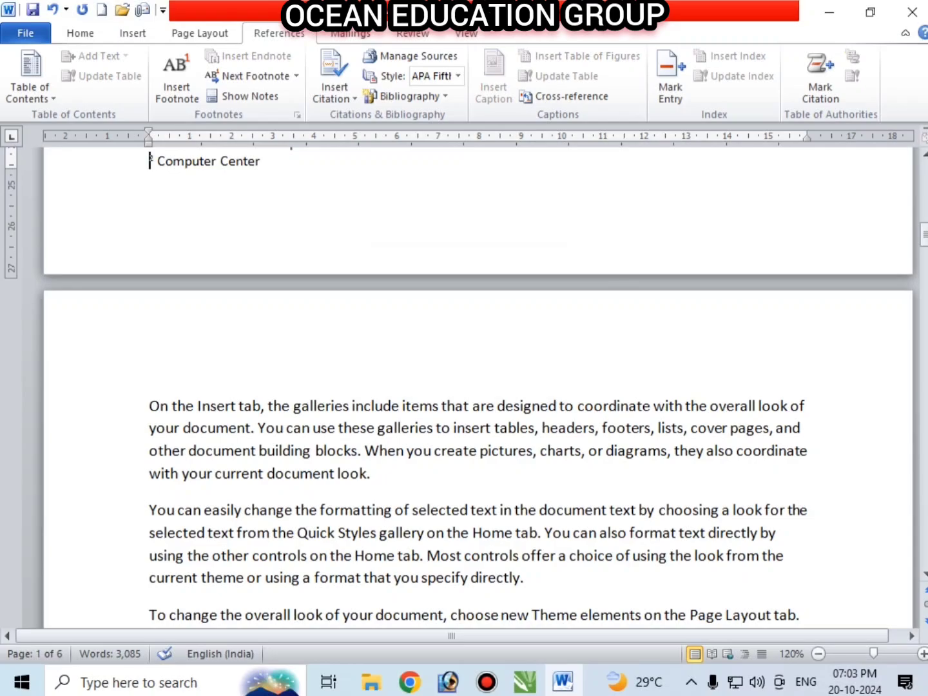
{"action": "scroll", "coordinate": [478, 386], "scroll_direction": "up", "scroll_amount": 1}
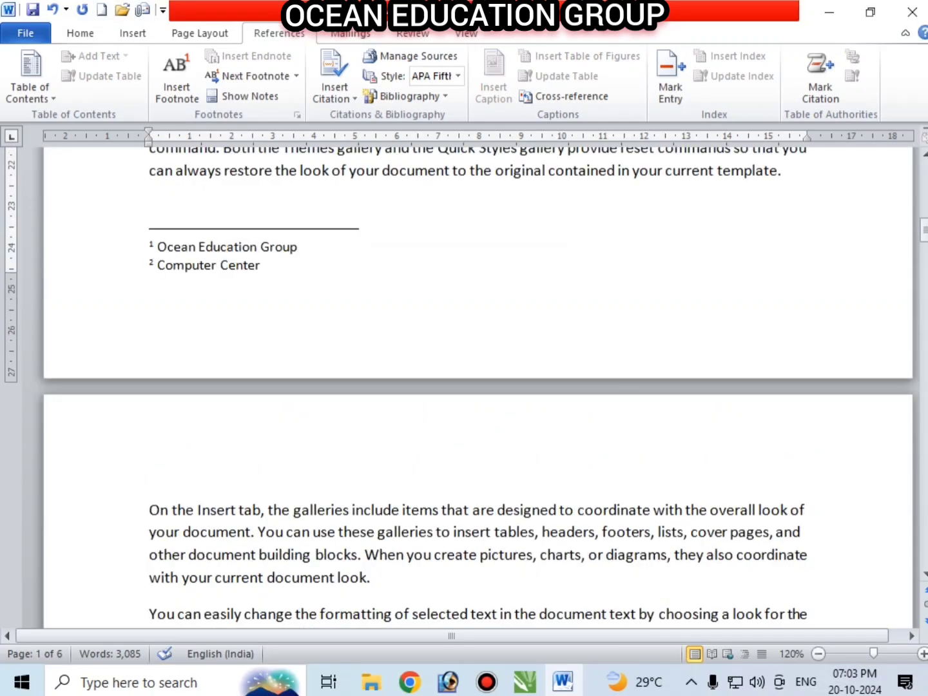
{"action": "left_click", "coordinate": [242, 96]}
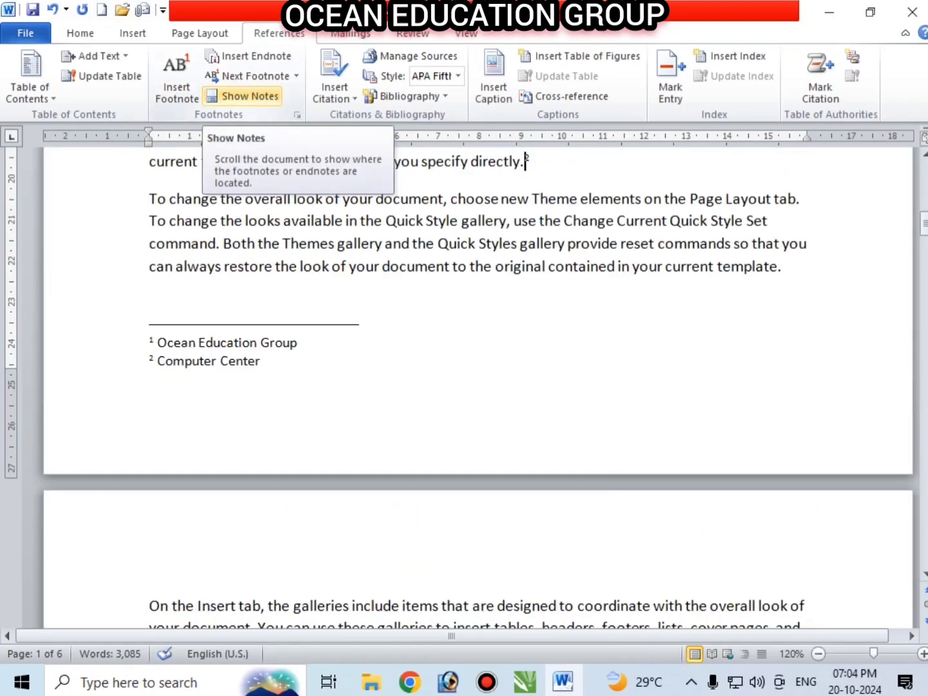
Show the endnote area at the end of the document, and switch back to the endnote's reference mark
{"action": "left_click", "coordinate": [242, 95]}
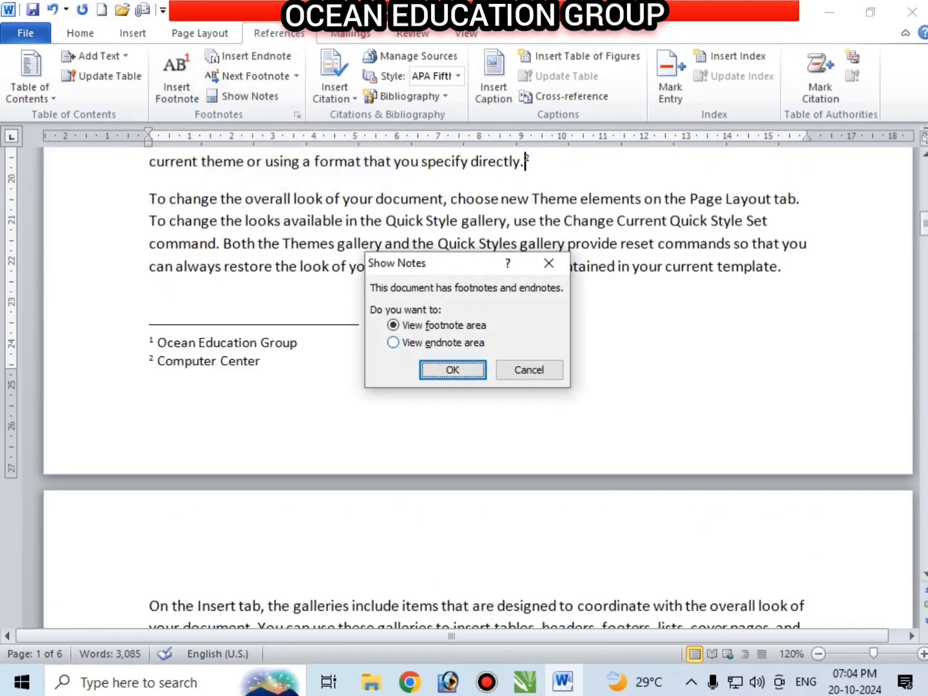
{"action": "key", "text": "alt+e"}
{"action": "key", "text": "Return"}
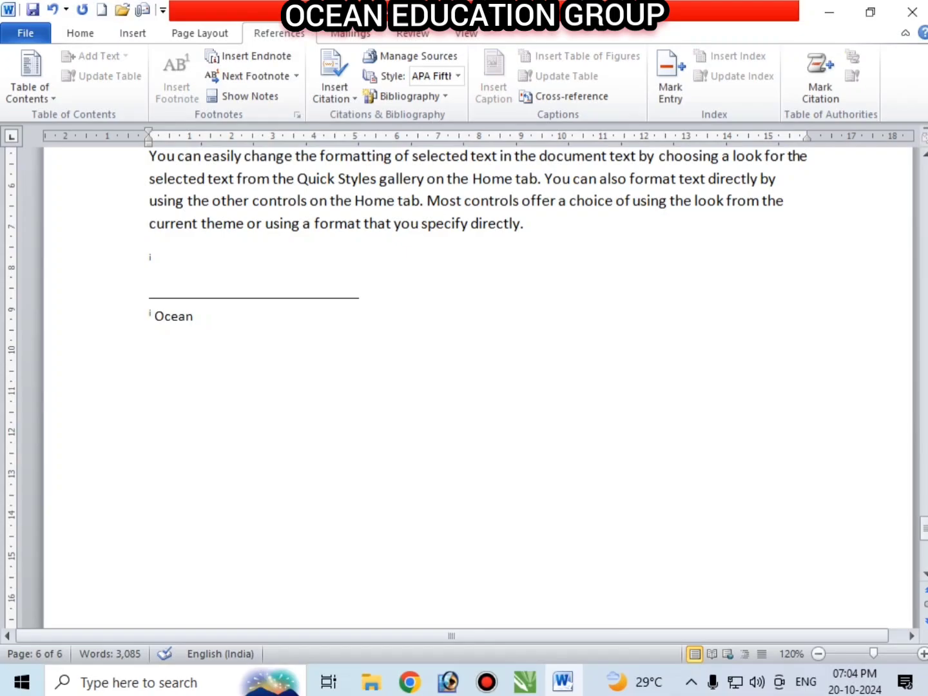
{"action": "left_click", "coordinate": [245, 95]}
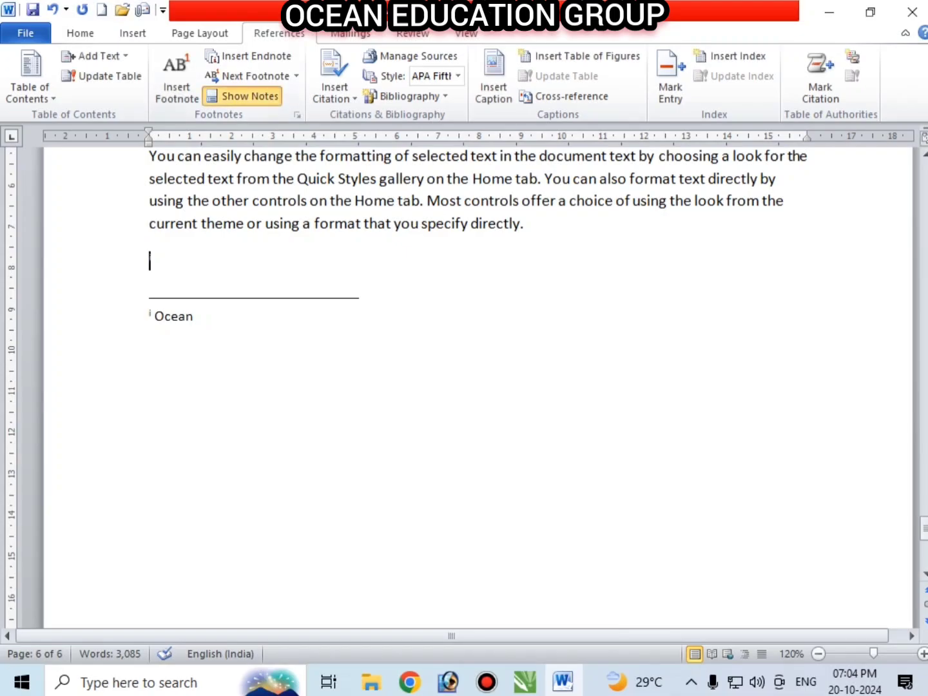
Show the footnote area from the endnote mark and look over both footnote reference marks on page 1
{"action": "left_click", "coordinate": [245, 96]}
{"action": "key", "text": "Return"}
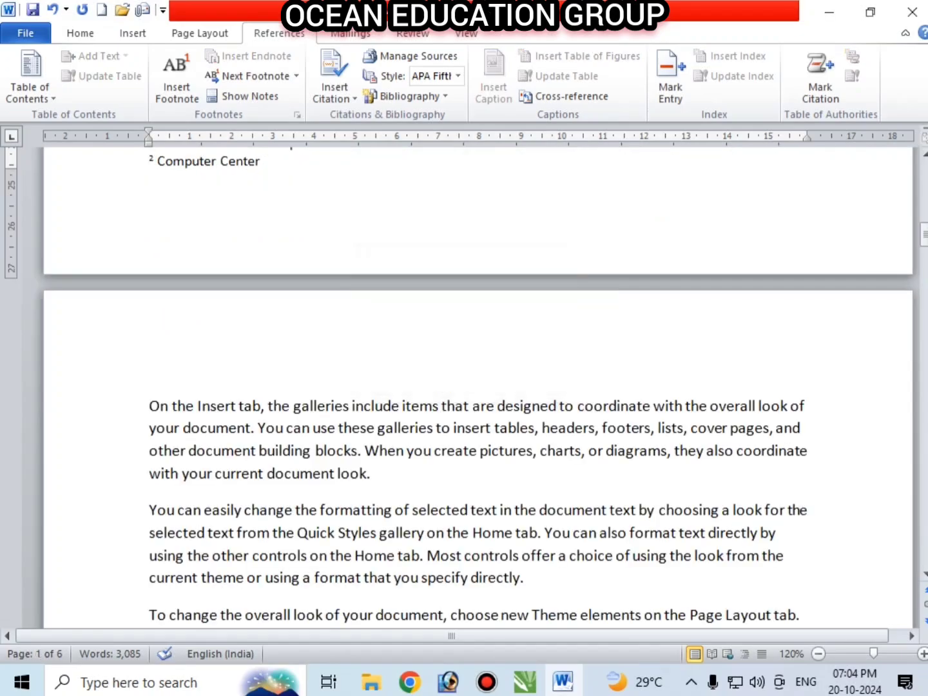
{"action": "scroll", "coordinate": [477, 386], "scroll_direction": "up", "scroll_amount": 6}
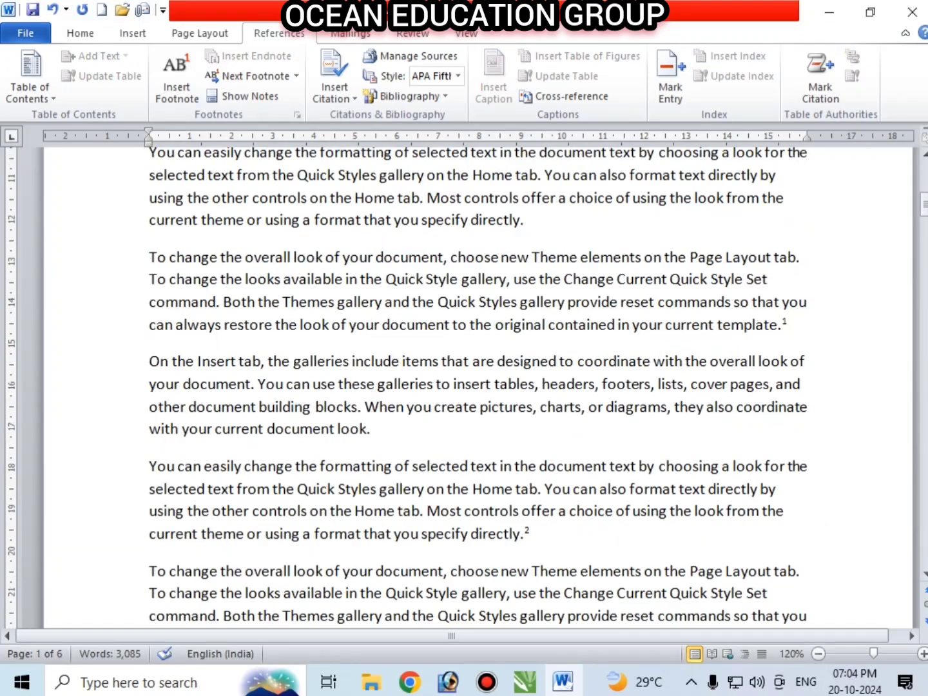
{"action": "left_click", "coordinate": [297, 75]}
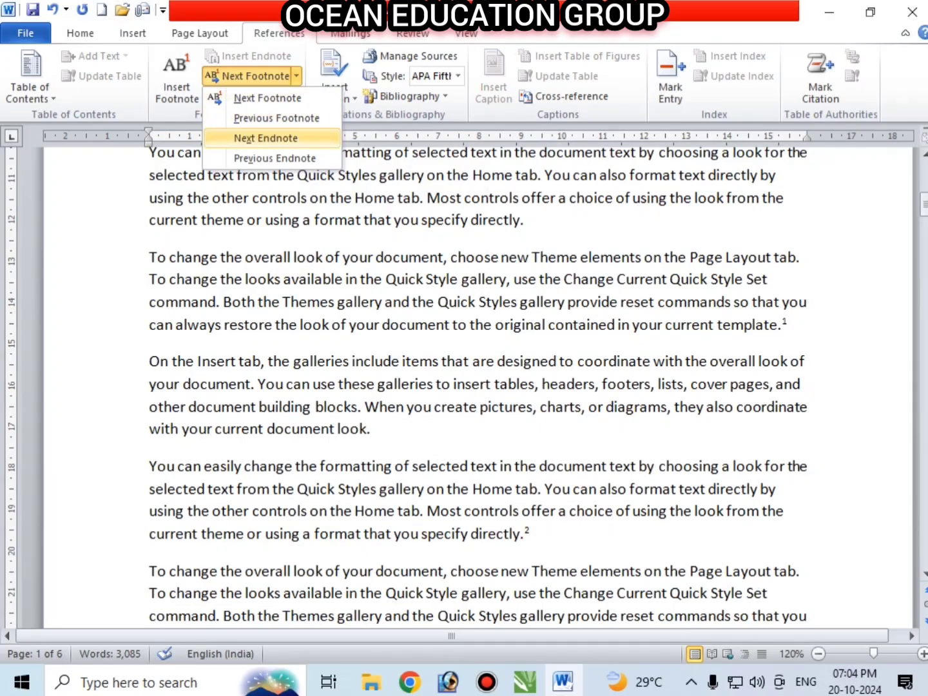
{"action": "key", "text": "Escape"}
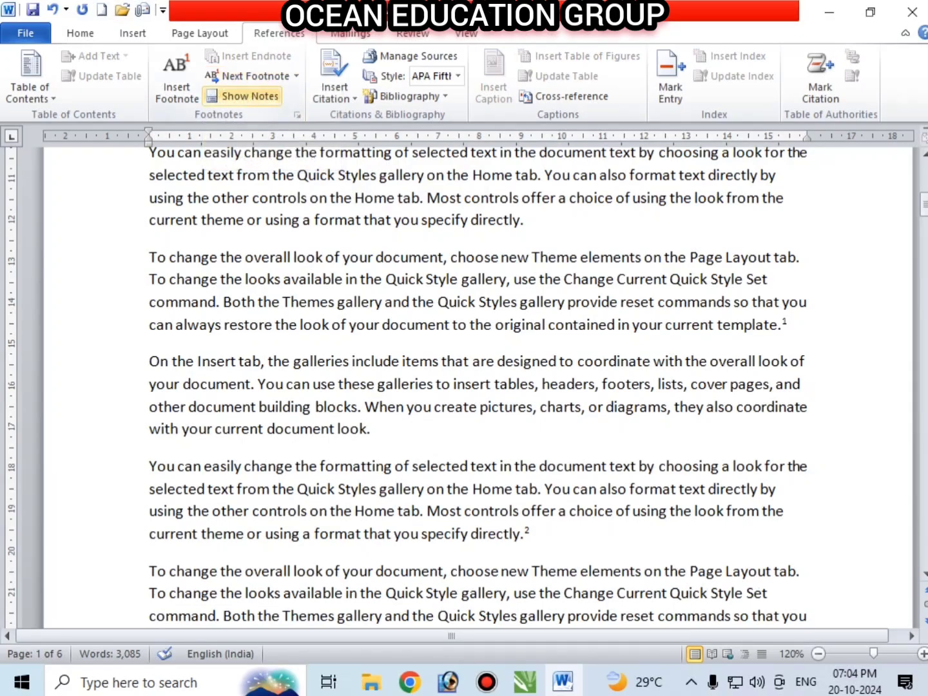
Run Show Notes again, and return to the start of page 1 with the insertion point in the second paragraph
{"action": "left_click", "coordinate": [250, 97]}
{"action": "scroll", "coordinate": [478, 387], "scroll_direction": "up", "scroll_amount": 20}
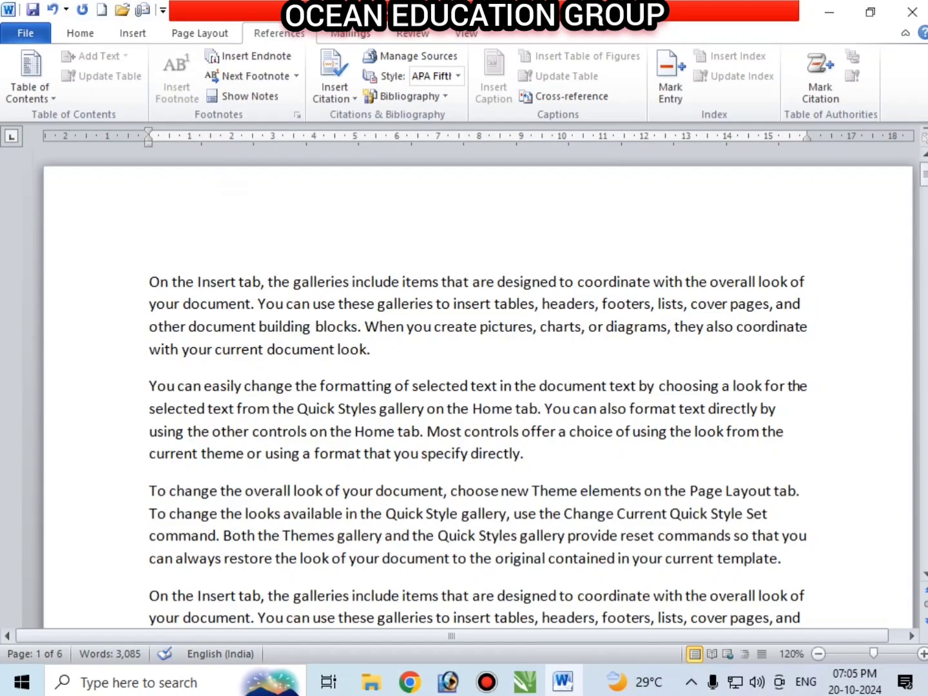
{"action": "left_click", "coordinate": [335, 408]}
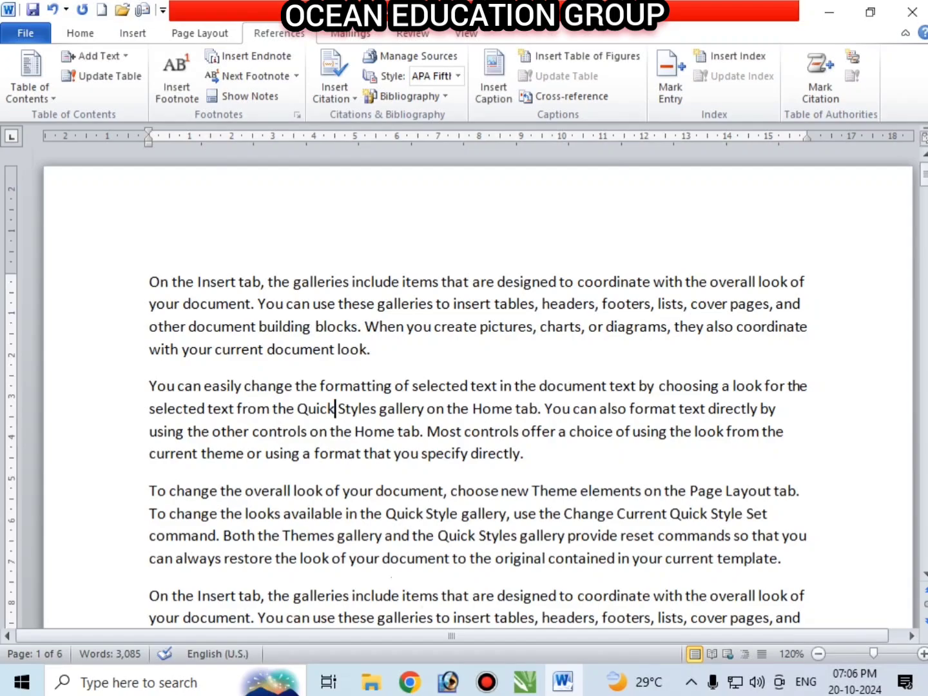